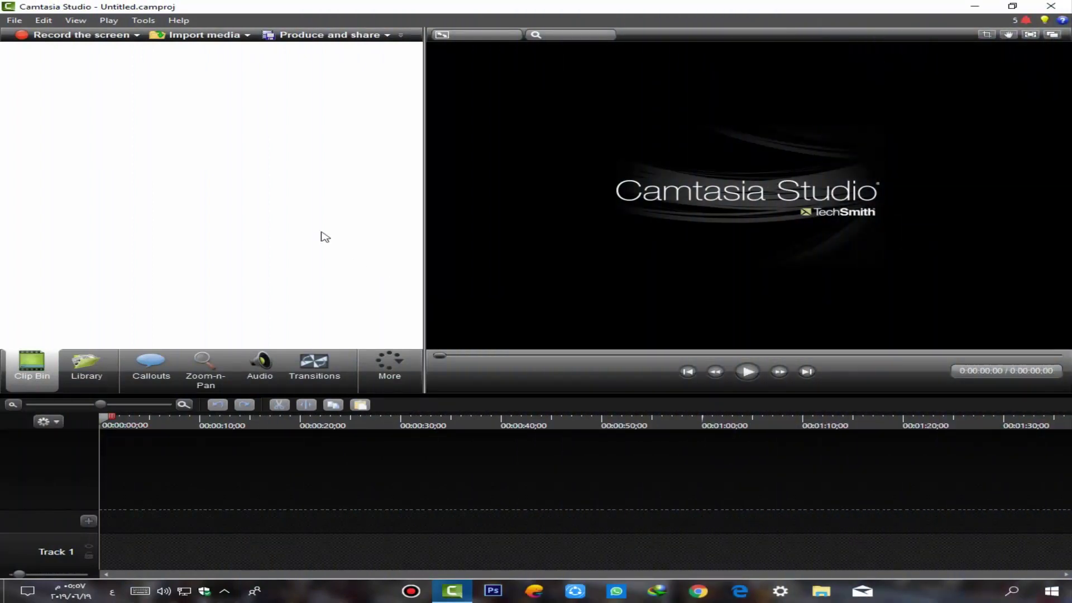
Import image.png and the gameplay videos 000000000000000.mp4 and 333.mp4 into the Clip Bin.
click(215, 40)
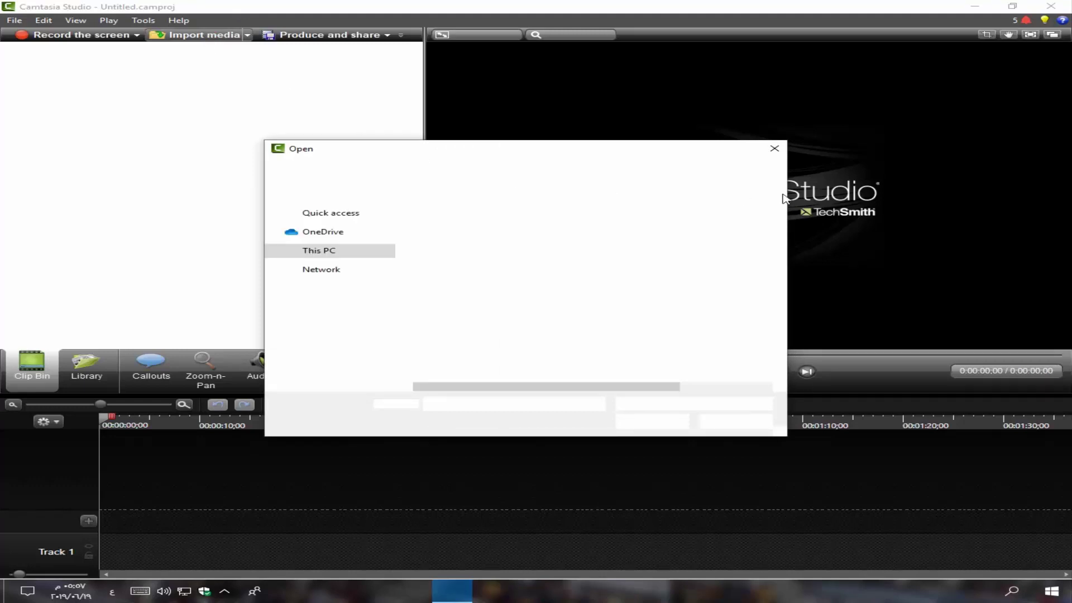
click(776, 150)
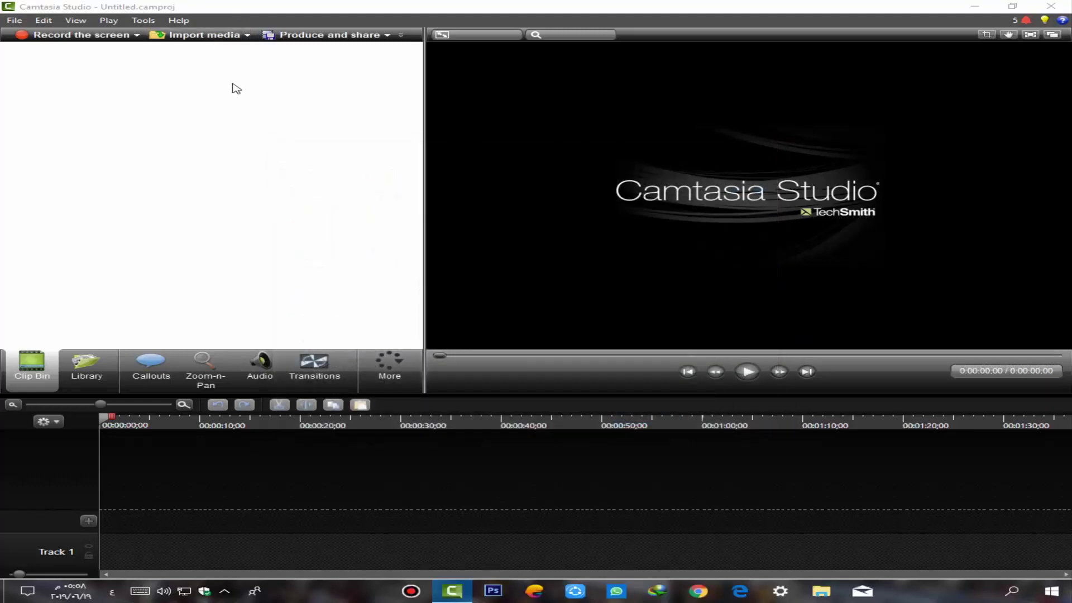
click(188, 35)
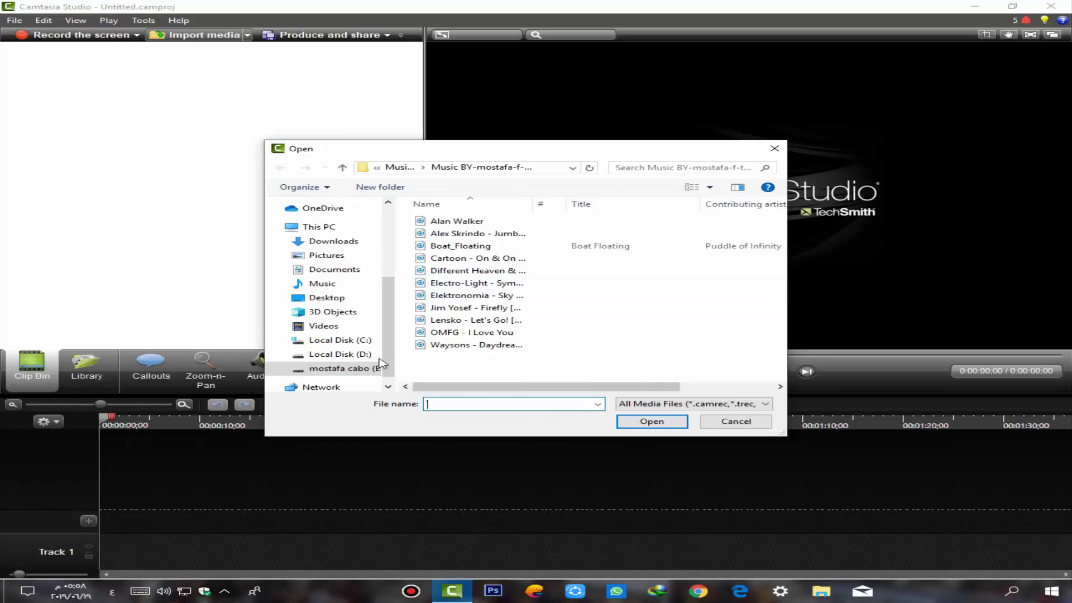
click(326, 242)
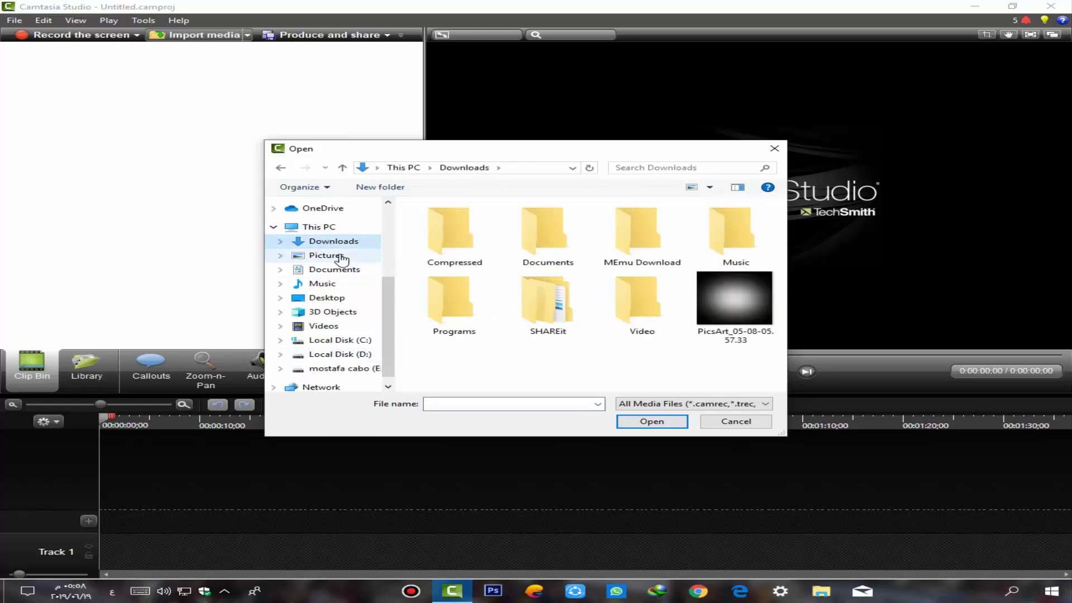
click(326, 255)
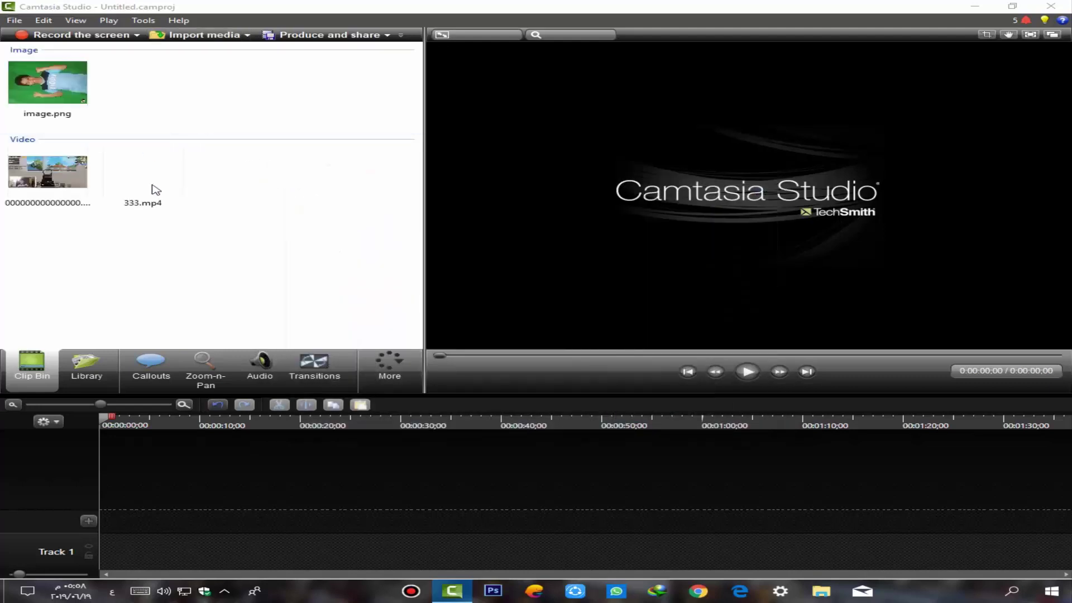
Add 333.mp4 to the start of Track 1 on the timeline.
click(156, 188)
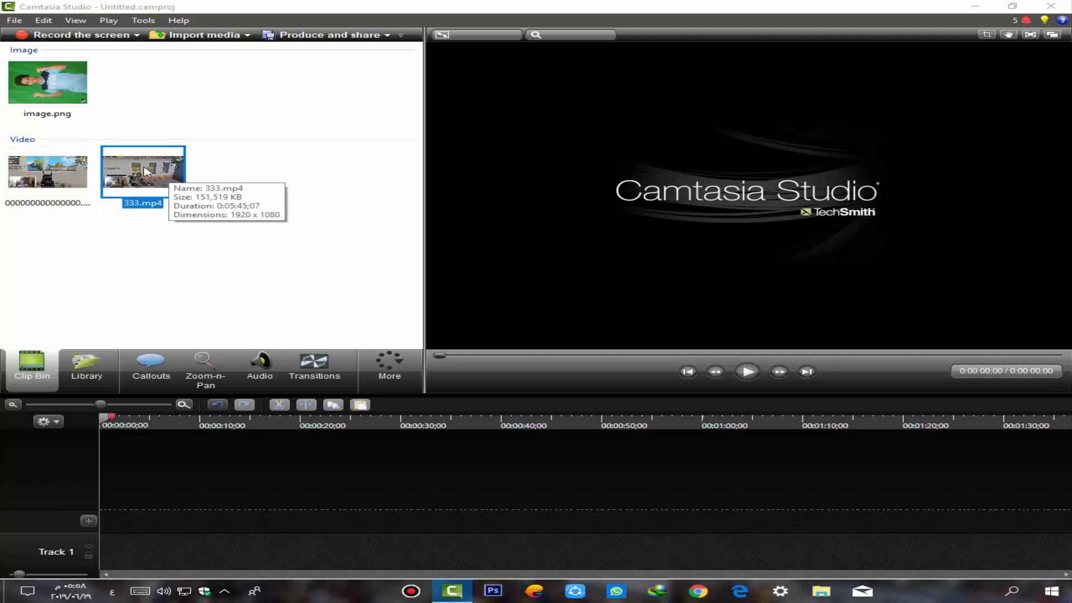
right_click(151, 180)
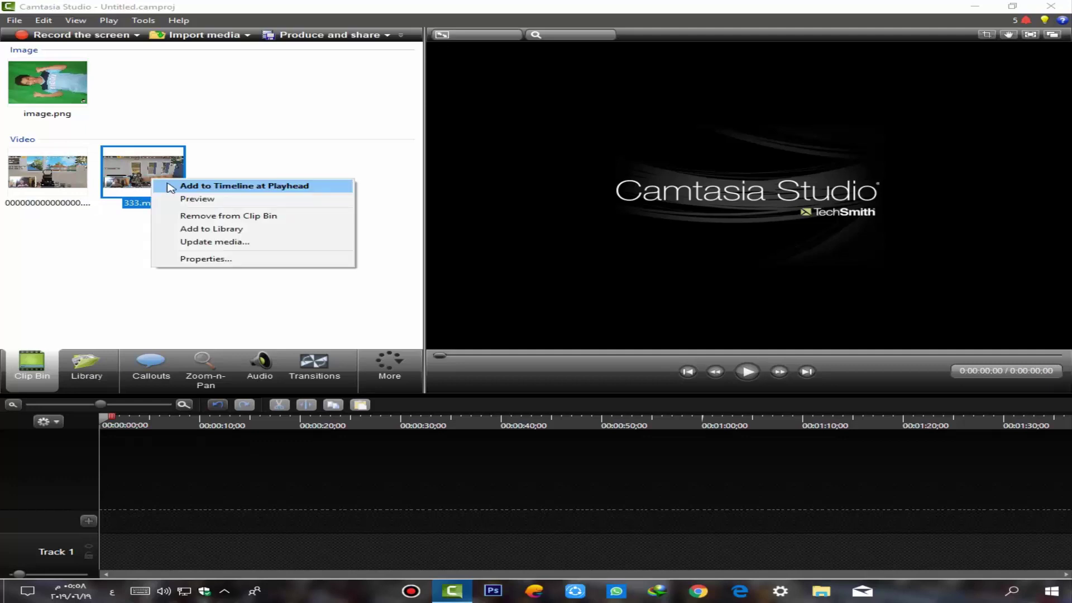
click(162, 181)
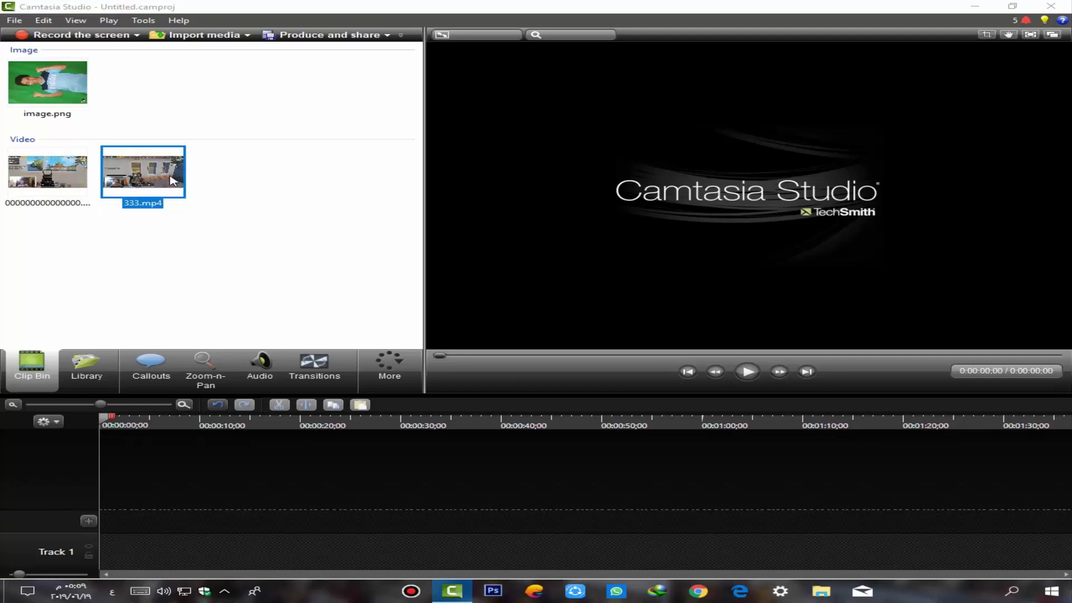
right_click(172, 180)
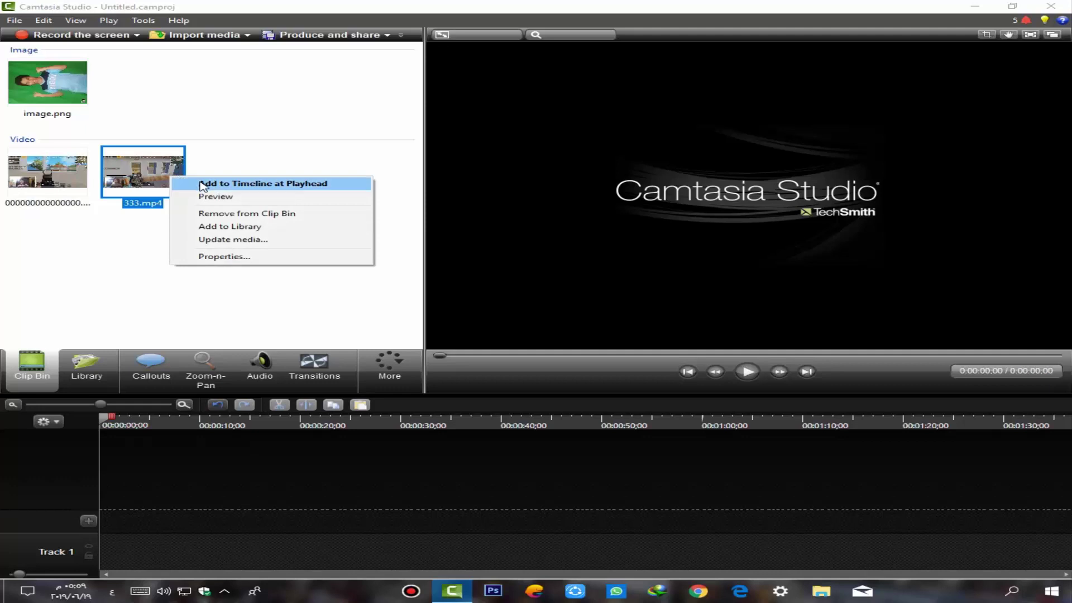
click(136, 157)
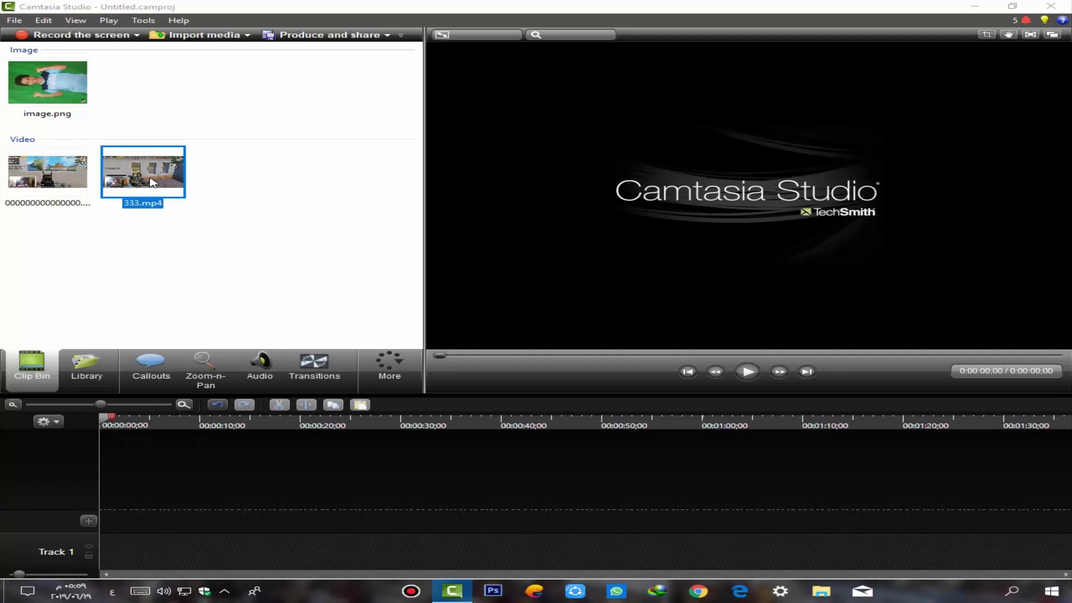
right_click(151, 182)
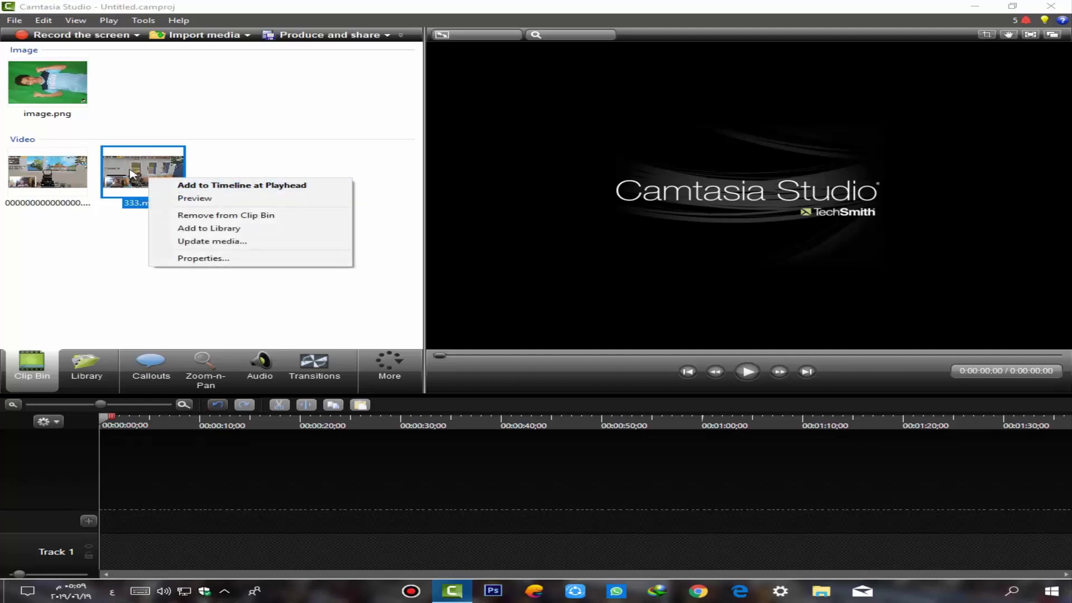
click(134, 174)
right_click(165, 180)
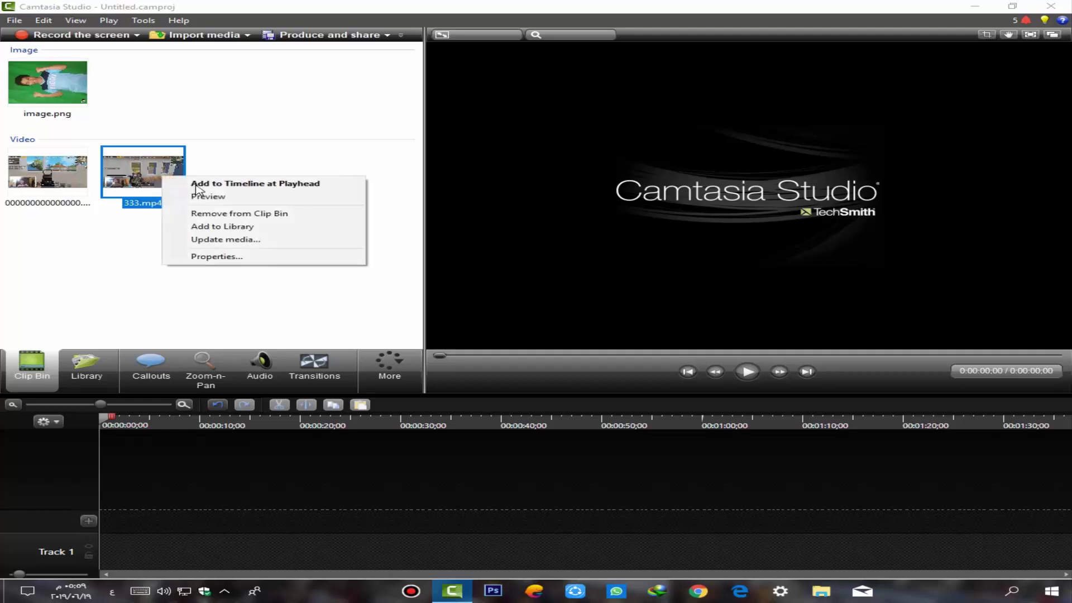
click(231, 189)
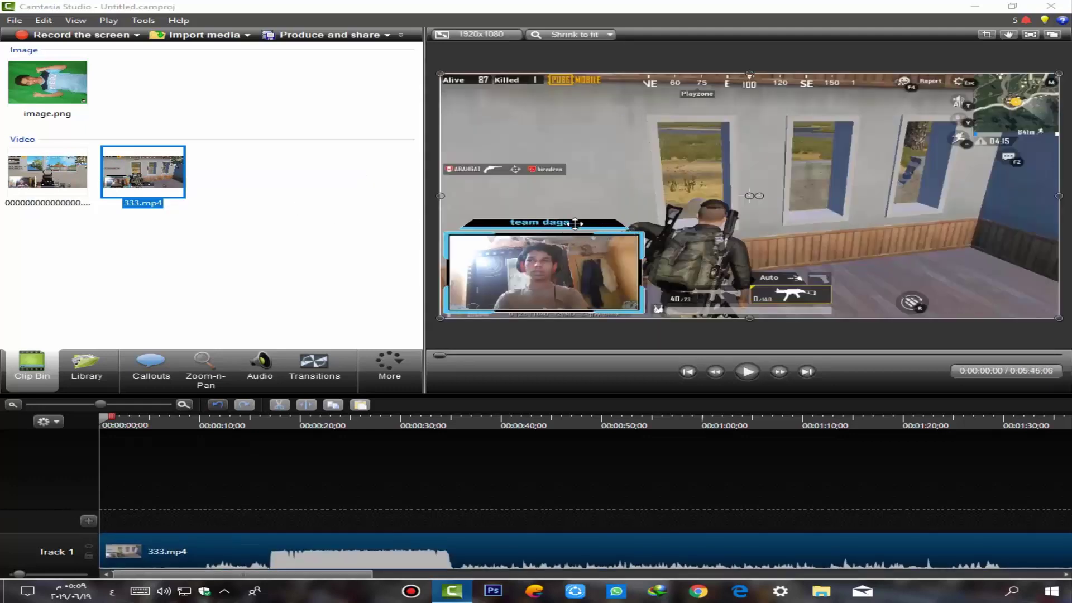
click(606, 469)
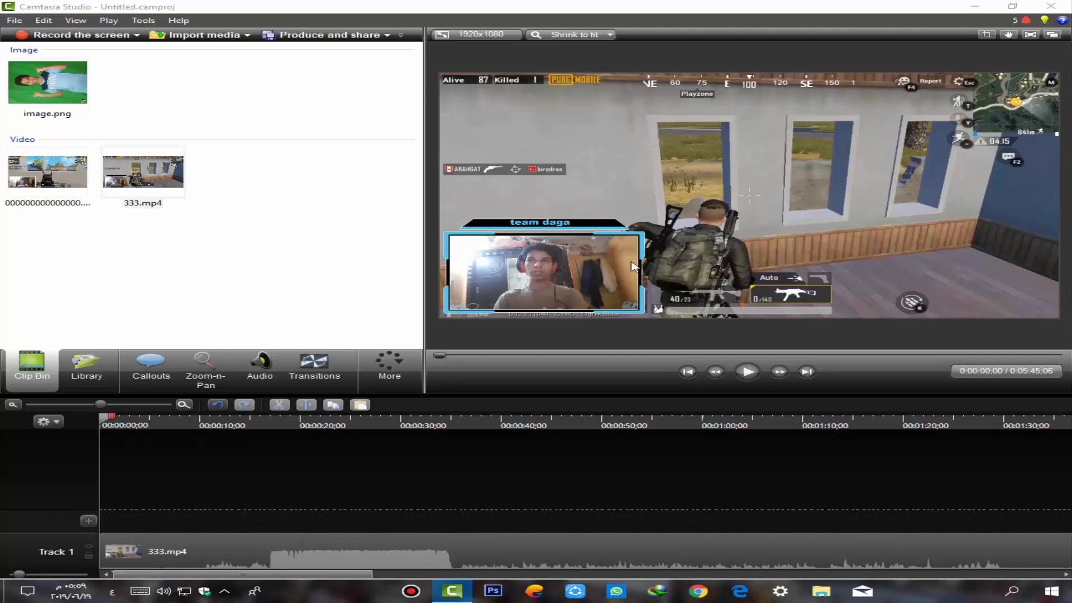
click(48, 110)
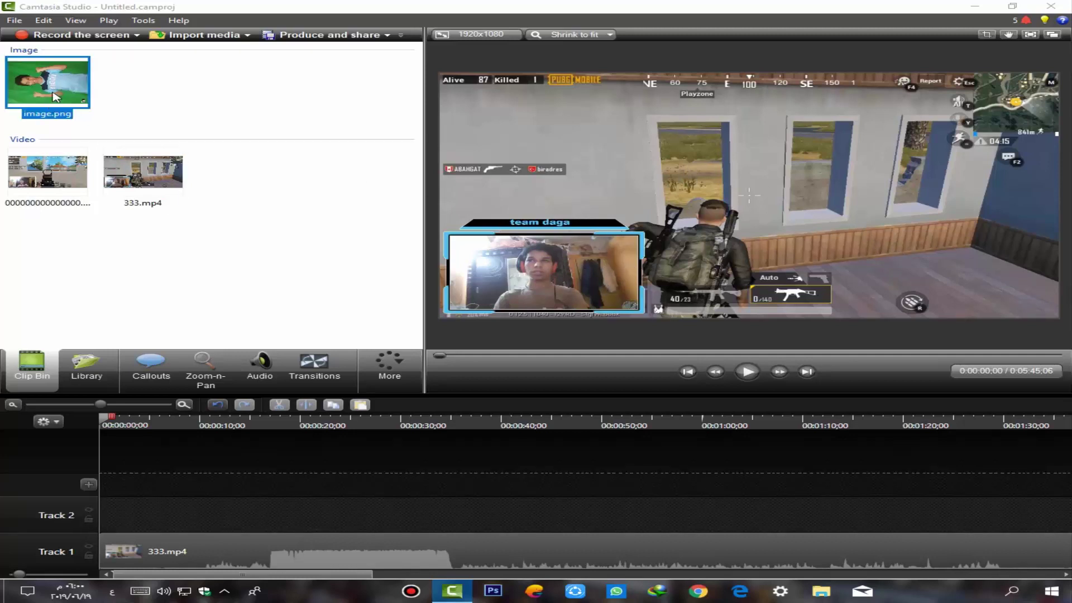
right_click(35, 80)
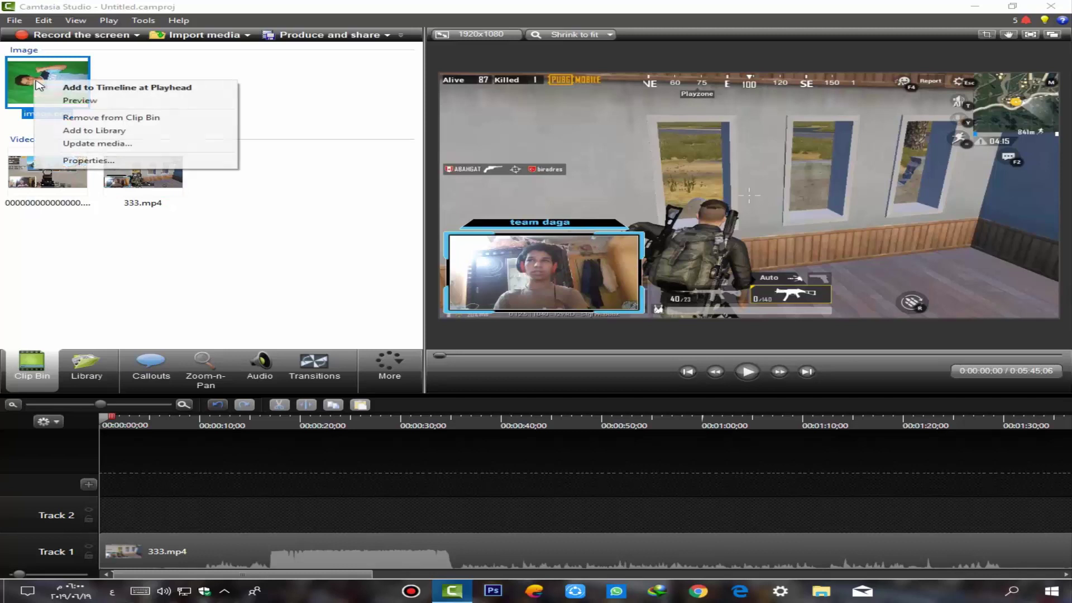
drag(15, 84, 114, 517)
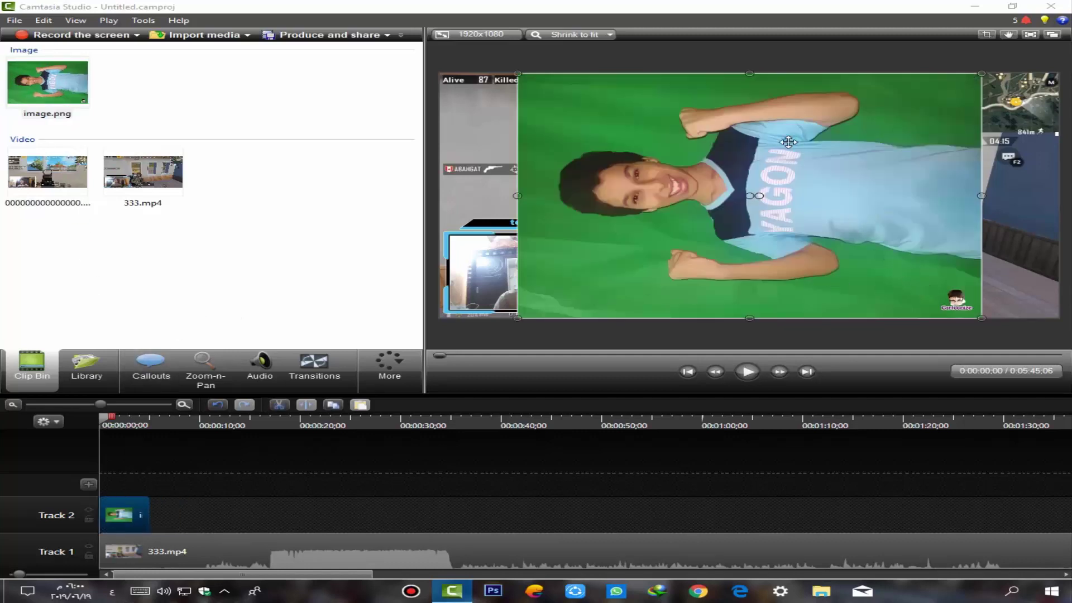
mouse_move(761, 196)
mouse_down()
mouse_move(748, 216)
mouse_move(756, 202)
mouse_up()
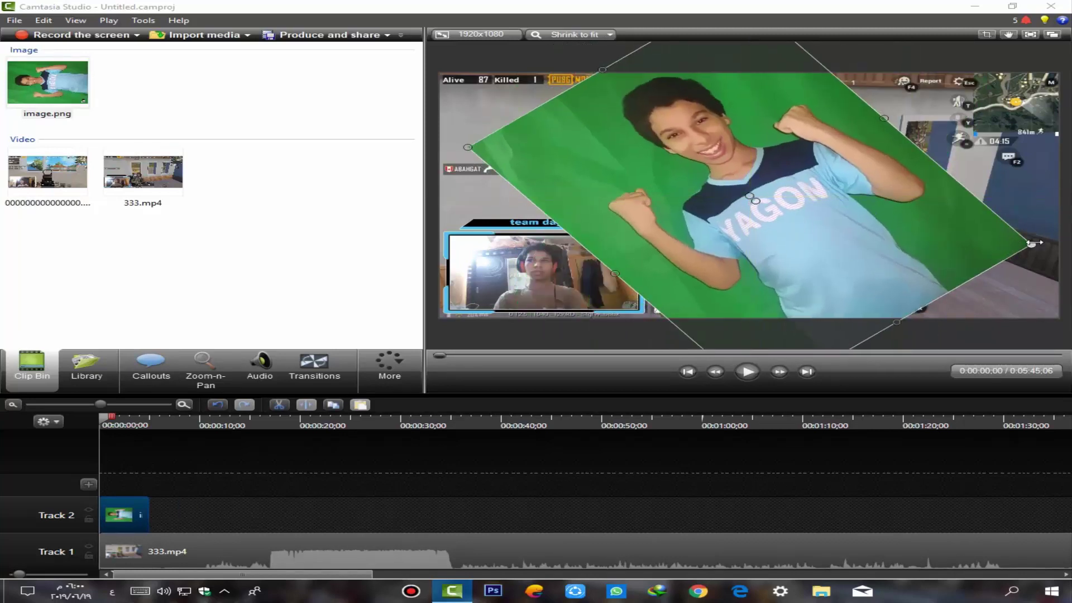
drag(1034, 243, 776, 200)
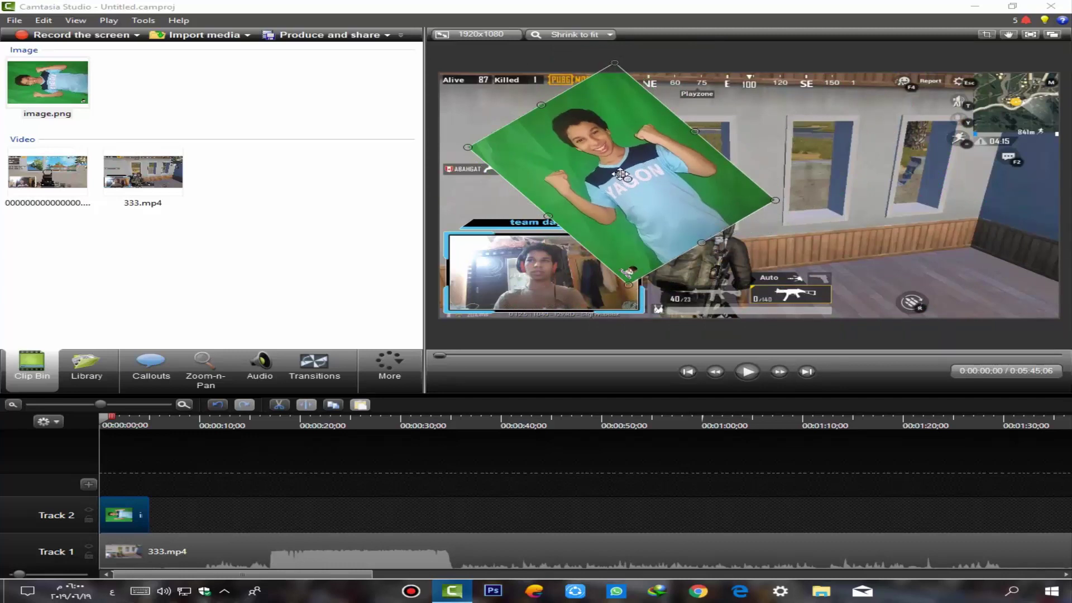
drag(620, 175, 631, 175)
key(Delete)
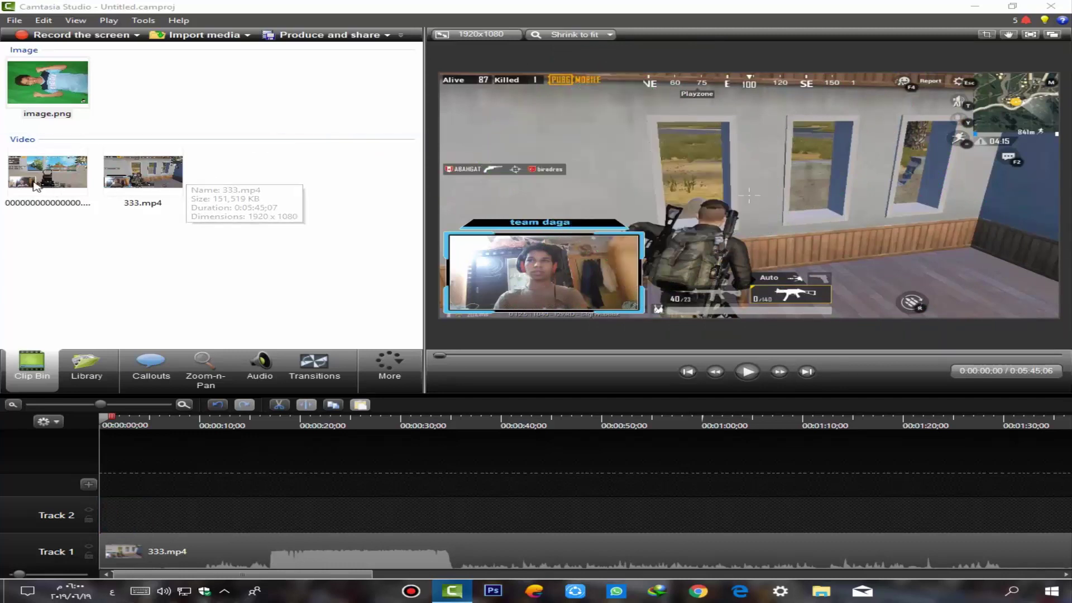
Add 000000000000000.mp4 to Track 2 and shrink it into the lower-right corner of the video canvas.
right_click(35, 186)
click(56, 189)
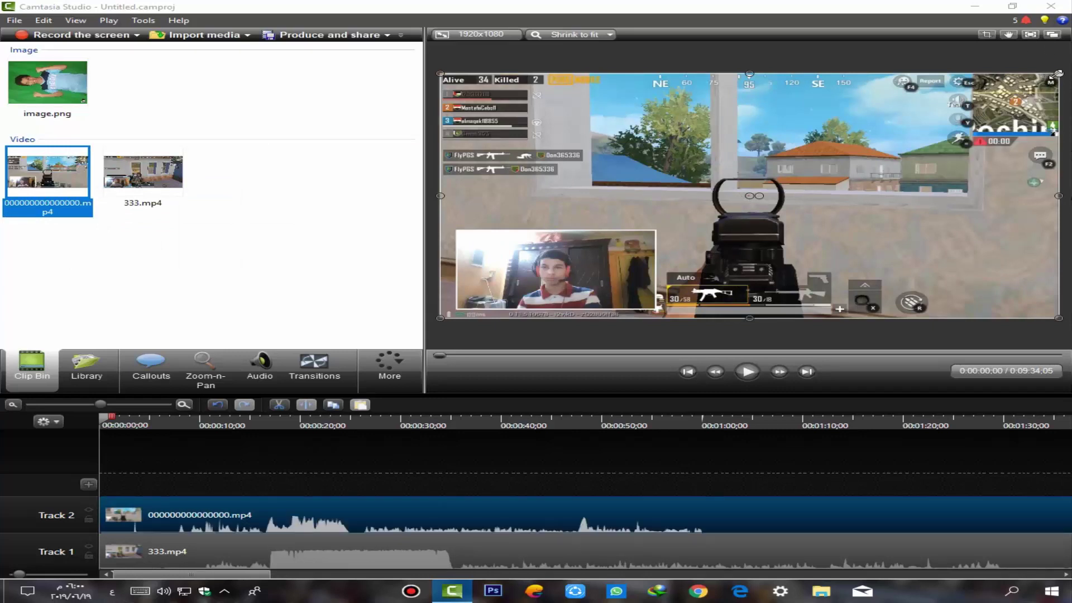
drag(1057, 73, 1019, 256)
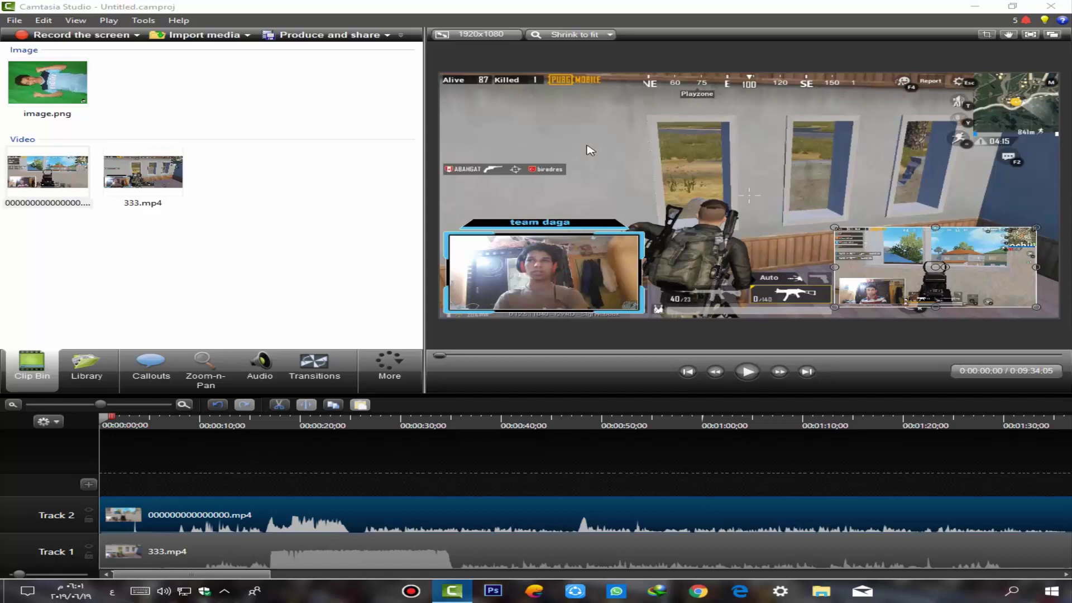
Import the webcam frame image 1542019904971.png into the Clip Bin.
click(251, 140)
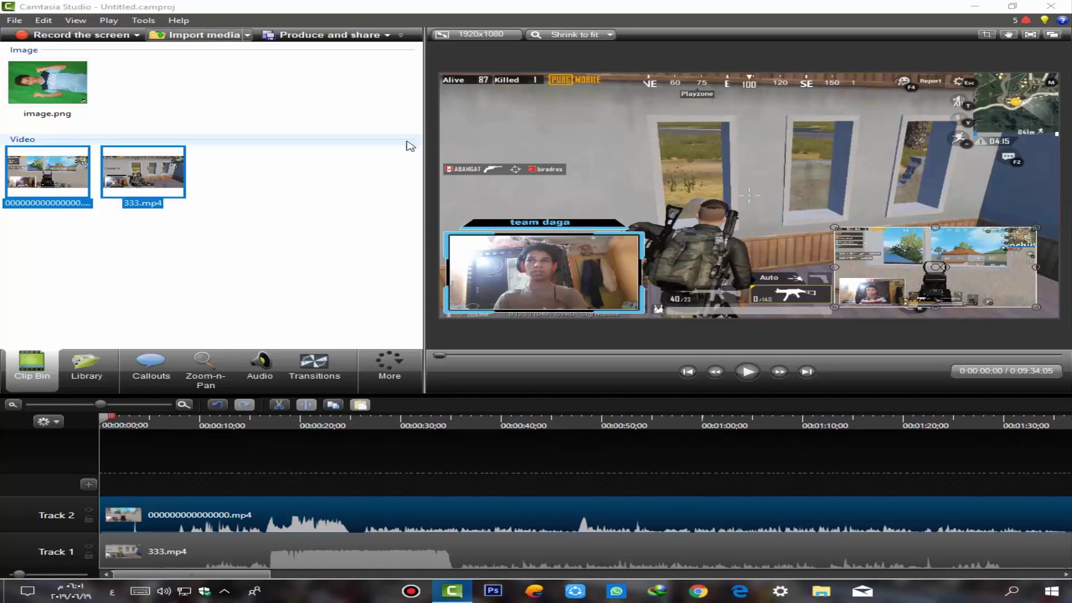
double_click(391, 215)
click(271, 234)
drag(32, 97, 68, 102)
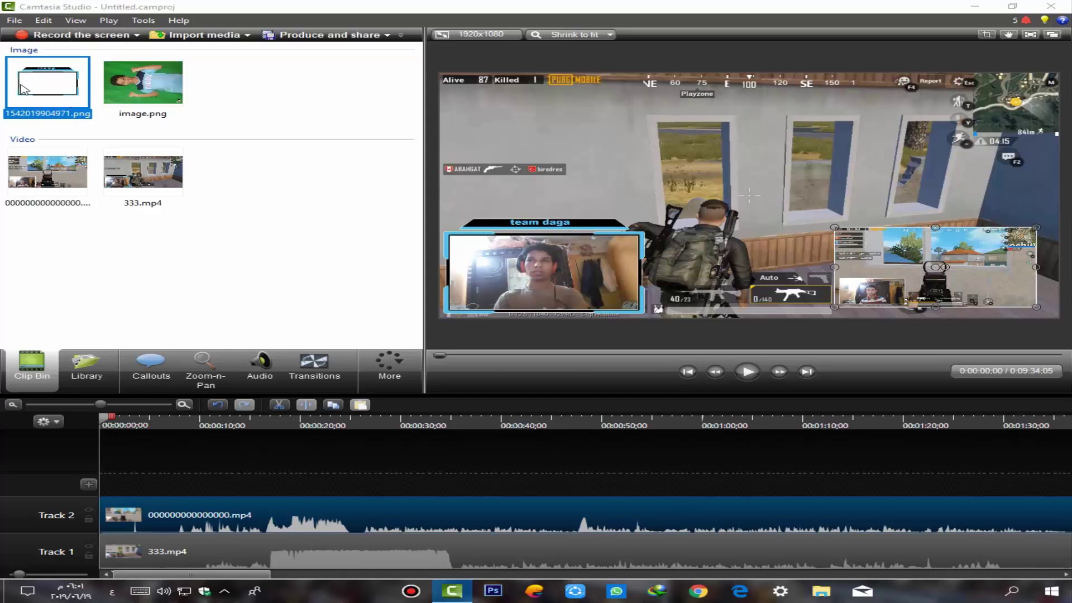
right_click(55, 97)
drag(25, 92, 53, 96)
right_click(62, 99)
click(79, 92)
drag(78, 92, 125, 479)
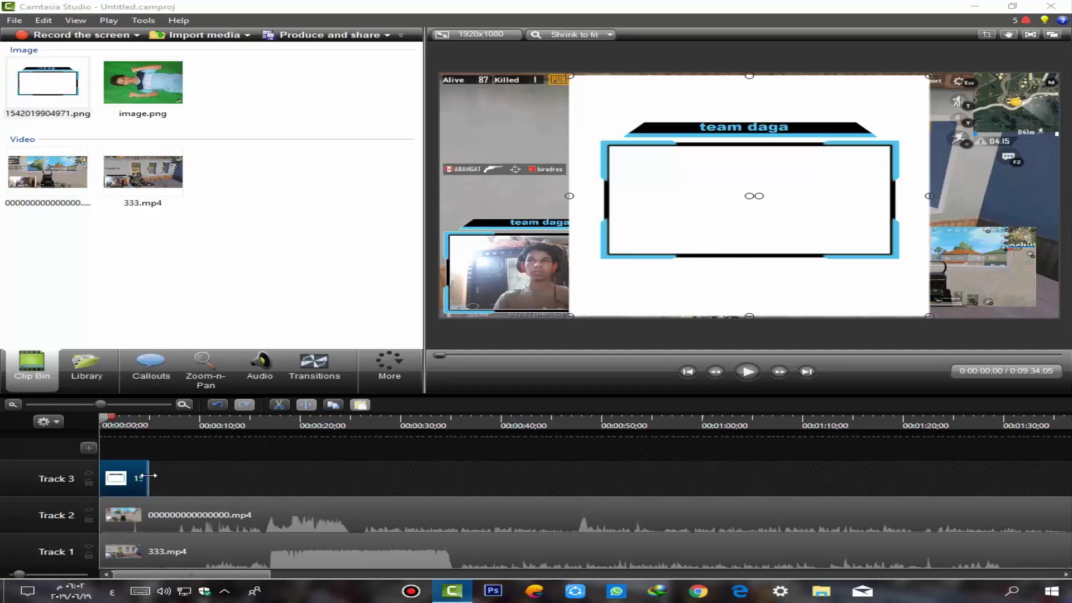
drag(150, 483, 1070, 504)
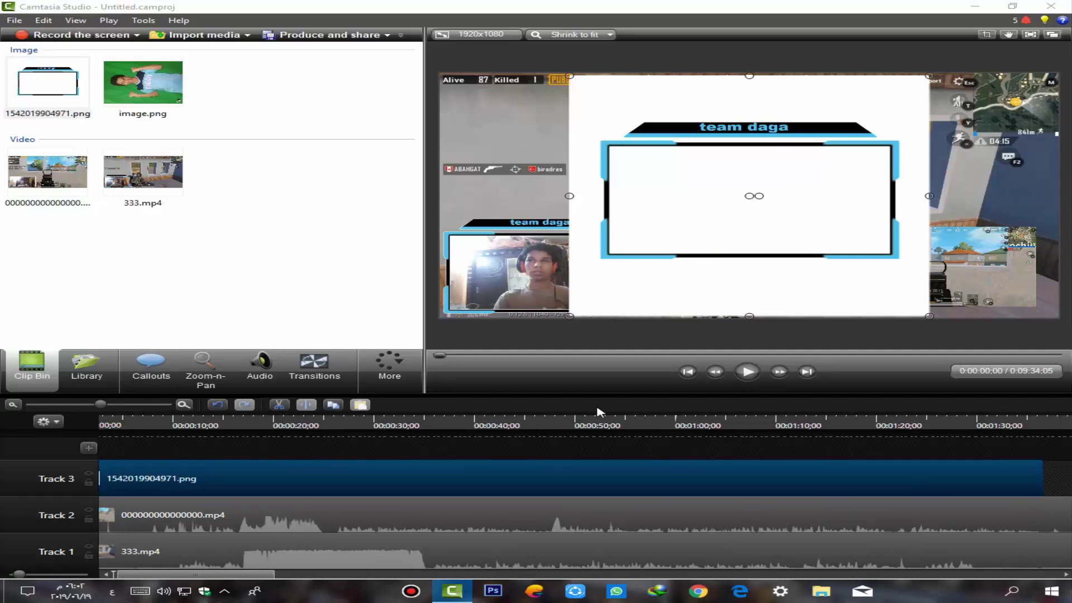
mouse_move(55, 90)
mouse_down()
mouse_move(47, 88)
mouse_move(71, 95)
mouse_move(60, 92)
mouse_move(86, 72)
mouse_move(72, 117)
mouse_move(44, 77)
mouse_move(39, 95)
mouse_up()
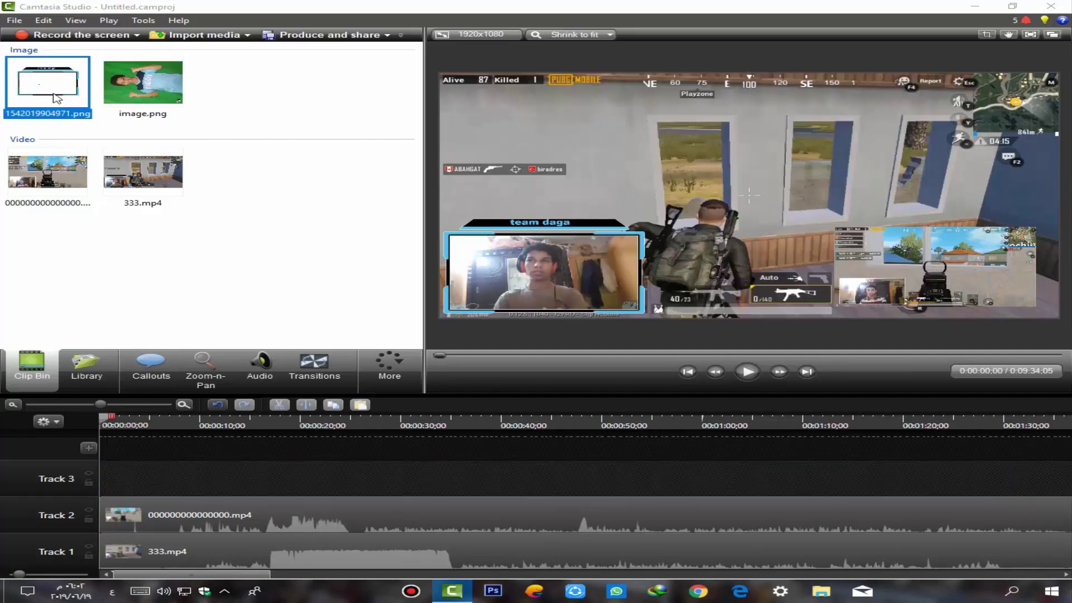
right_click(56, 98)
click(37, 90)
Place 1542019904971.png at the start of Track 3 and extend its duration to about 0:01:28.
right_click(48, 87)
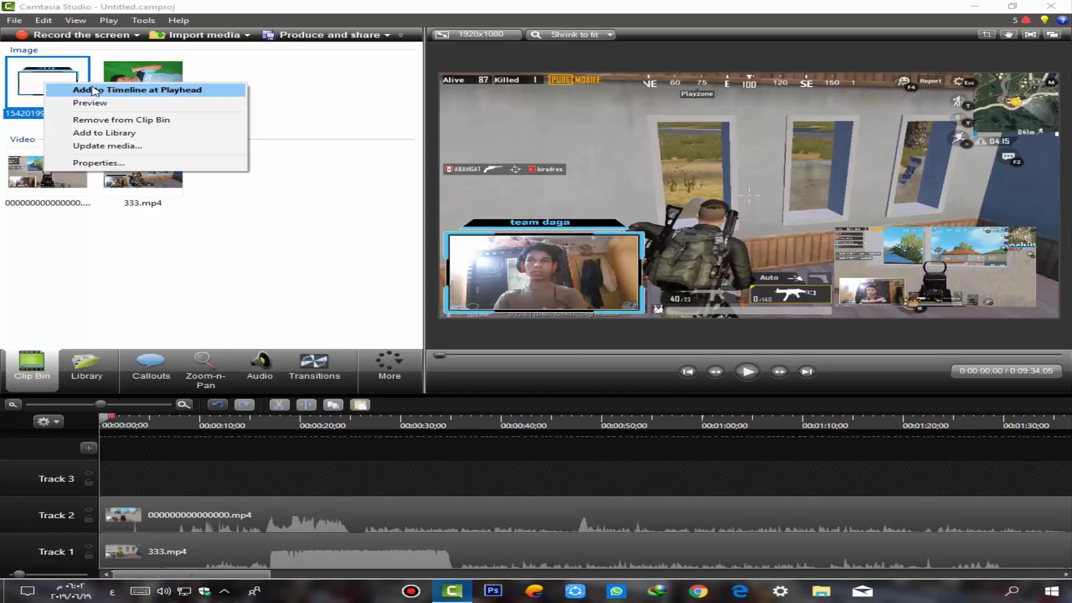
click(67, 78)
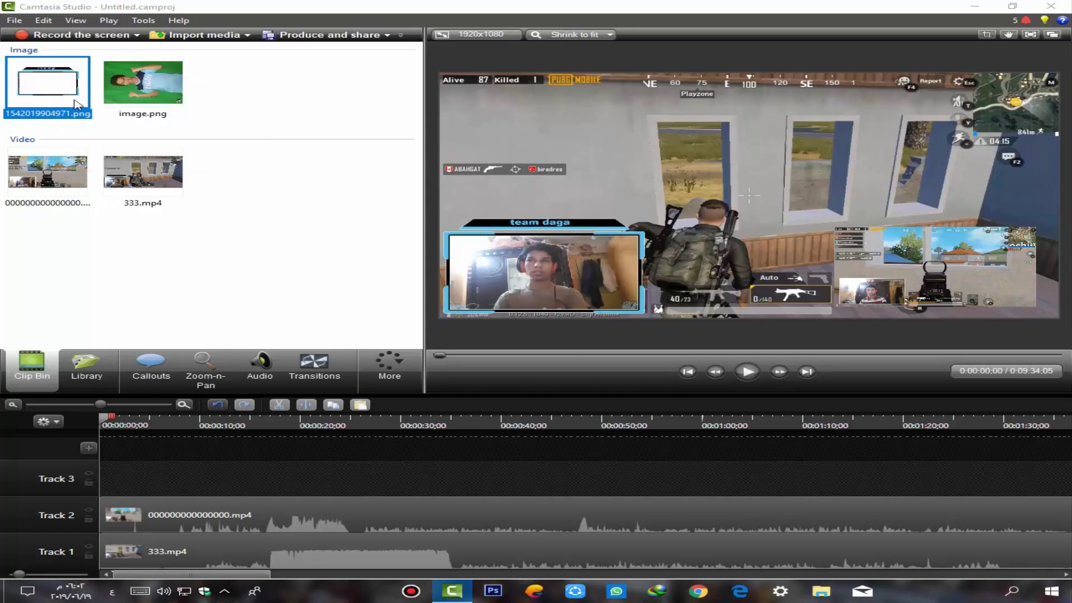
drag(77, 103, 117, 482)
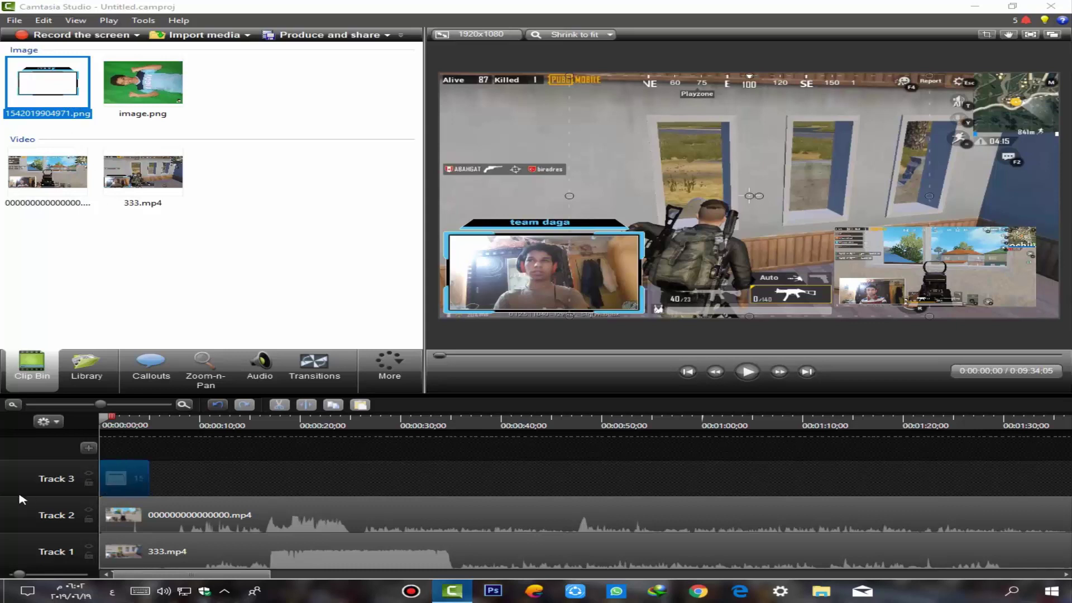
drag(778, 486, 984, 568)
Split the clips at 0:01:28;28 and delete the remaining parts of both videos after the cut.
click(981, 424)
click(310, 406)
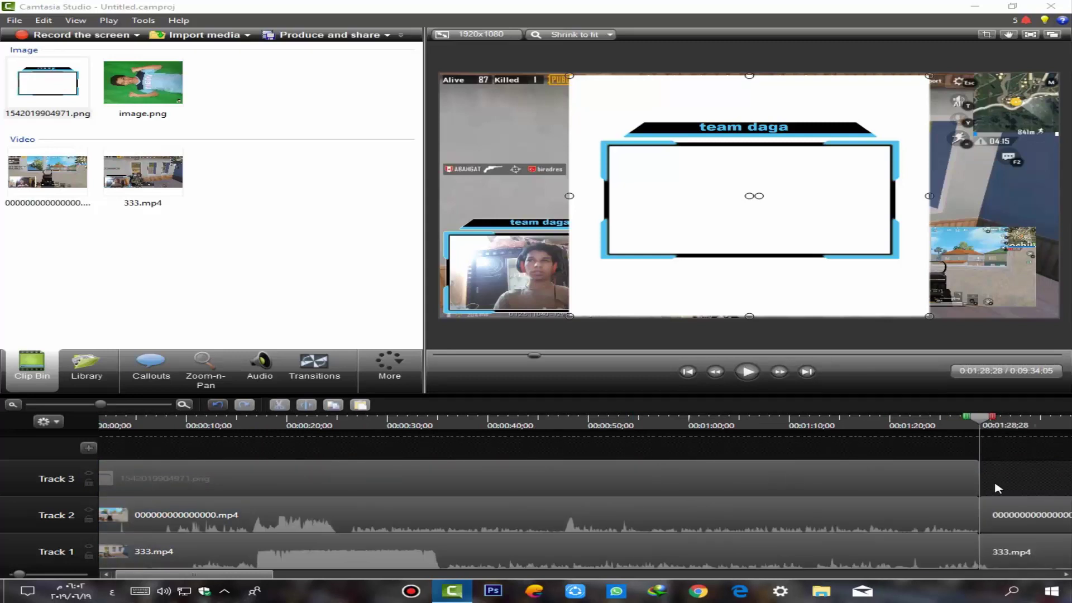
drag(998, 483, 989, 550)
key(Delete)
Return the playhead to the start of the timeline and select the "team daga" frame image on the canvas.
mouse_move(979, 485)
mouse_down()
mouse_move(900, 485)
mouse_move(975, 494)
mouse_up()
drag(146, 418, 1063, 417)
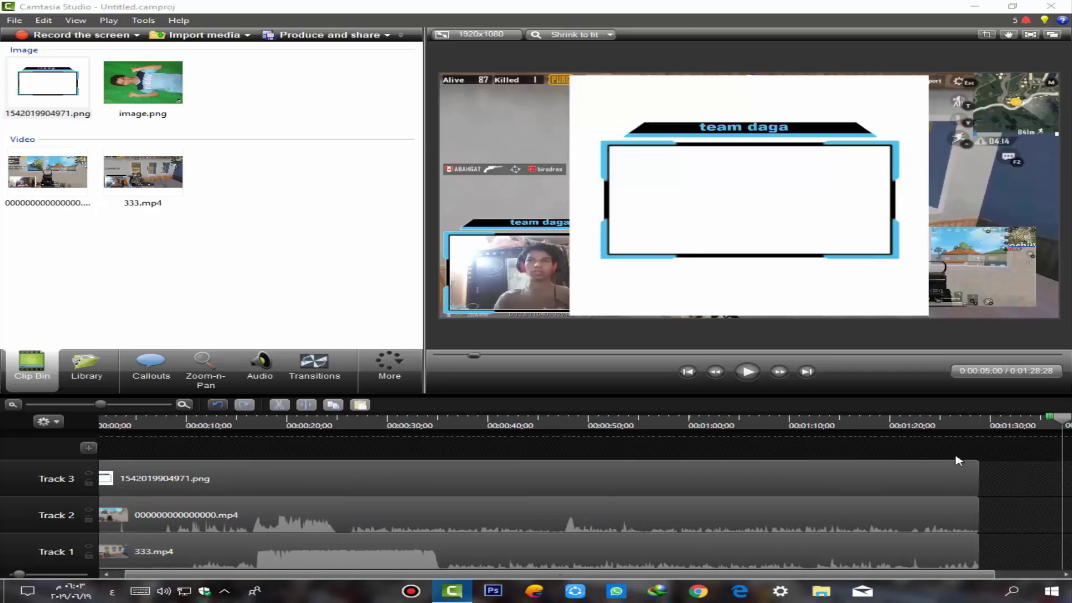
key(Home)
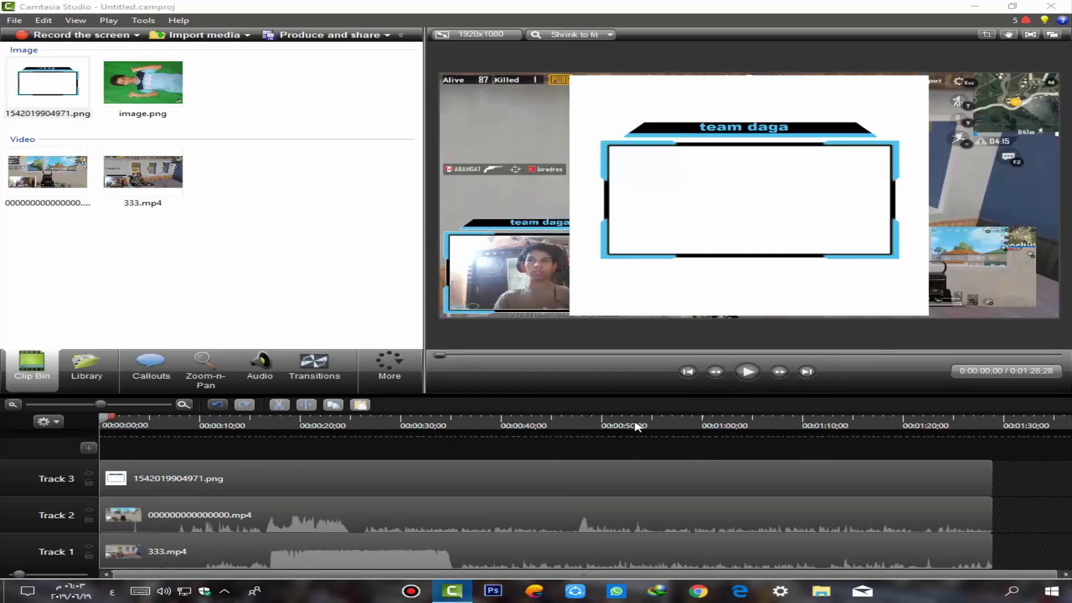
click(618, 309)
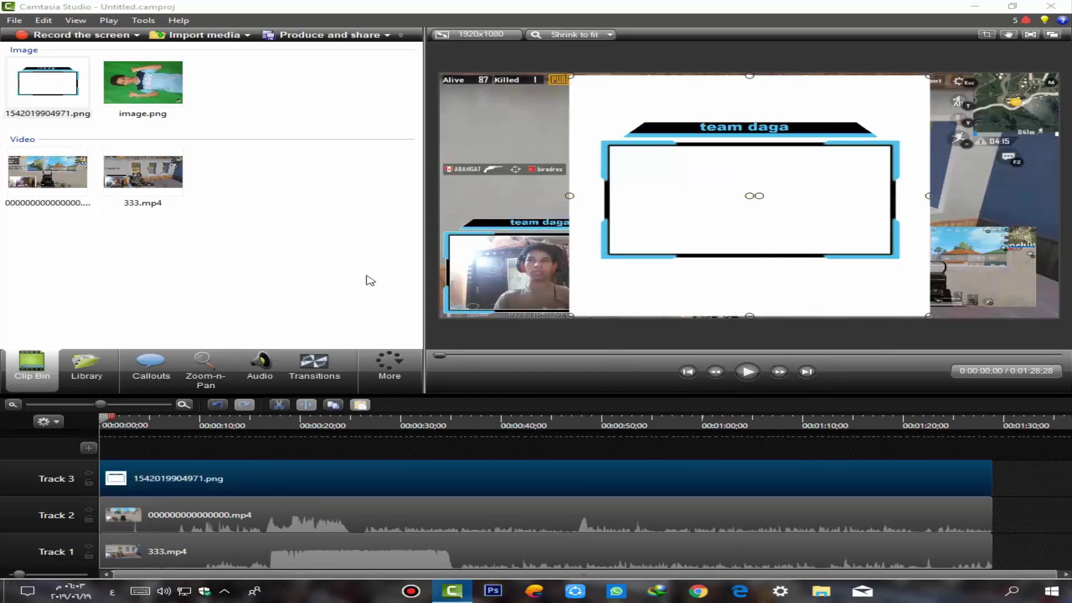
Turn on the Remove a color effect in the visual properties of the "team daga" frame image.
click(390, 380)
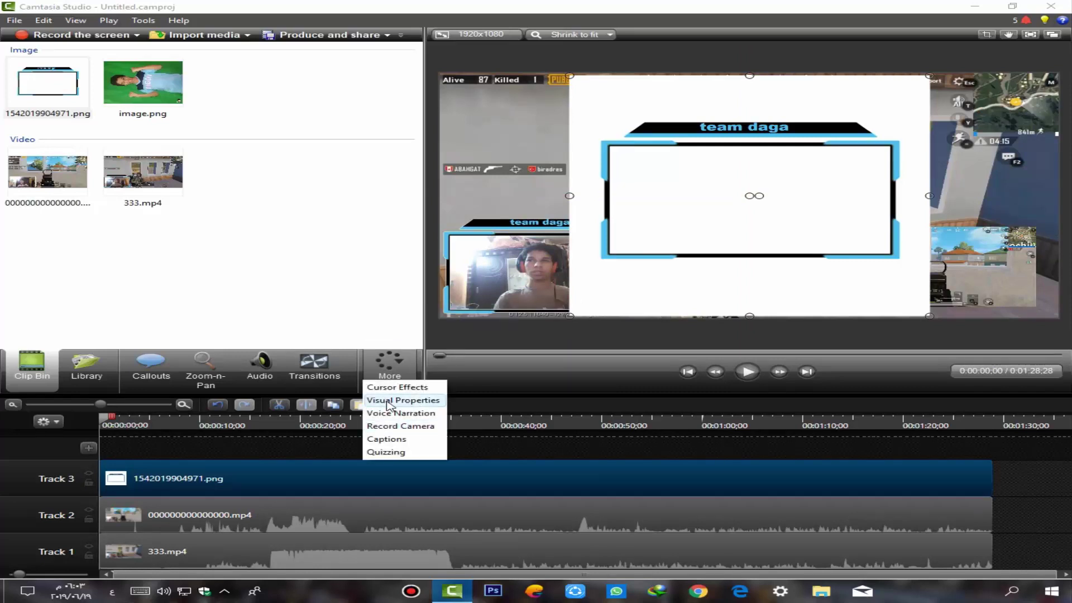
click(401, 400)
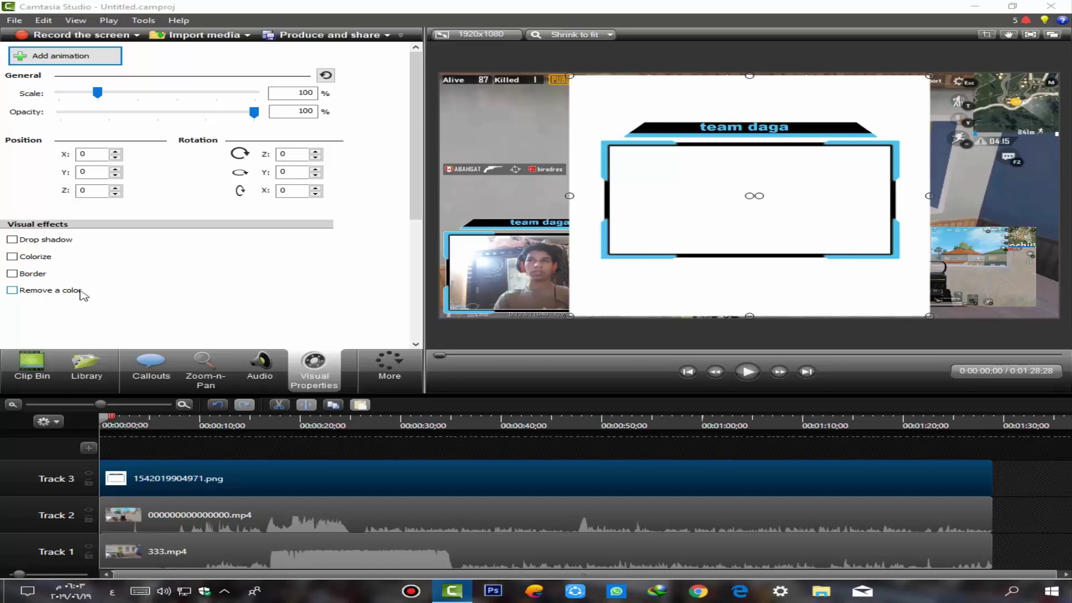
click(66, 290)
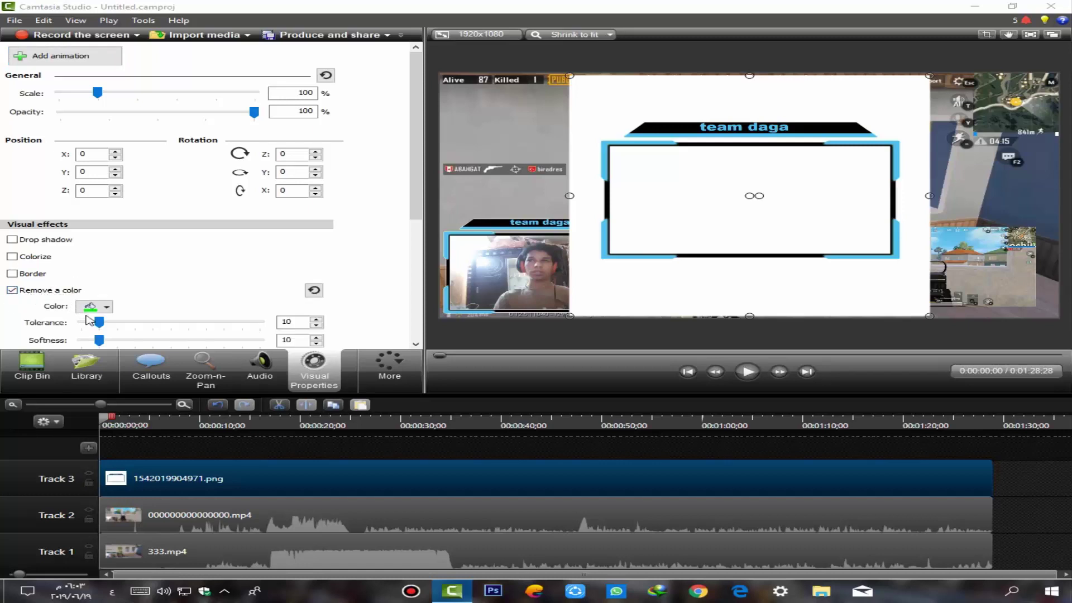
Set the color removed from the "team daga" frame image to White.
click(113, 306)
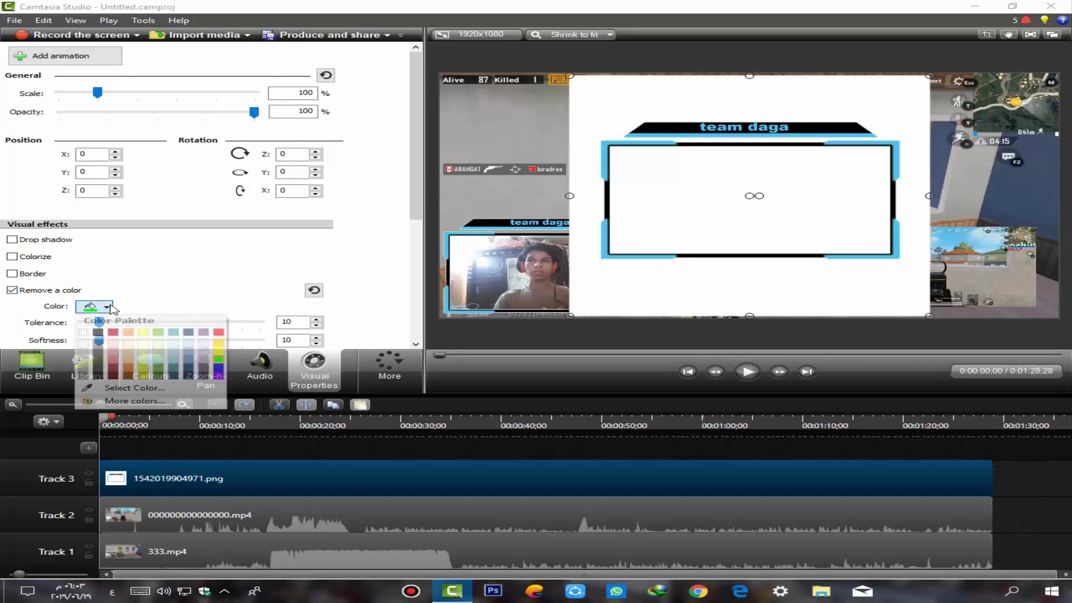
click(84, 333)
drag(804, 243, 810, 242)
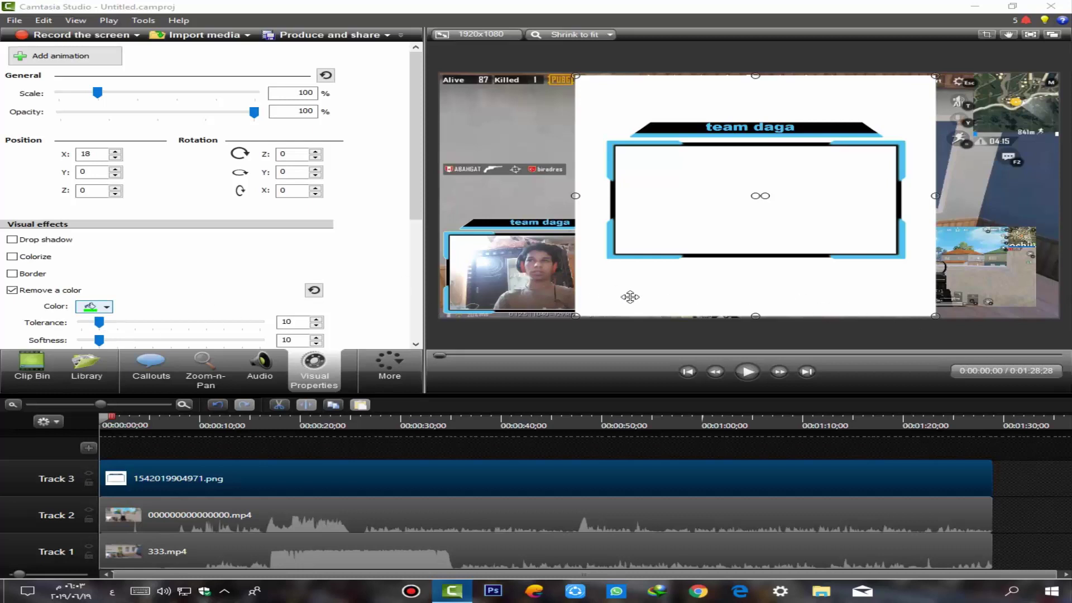
click(105, 308)
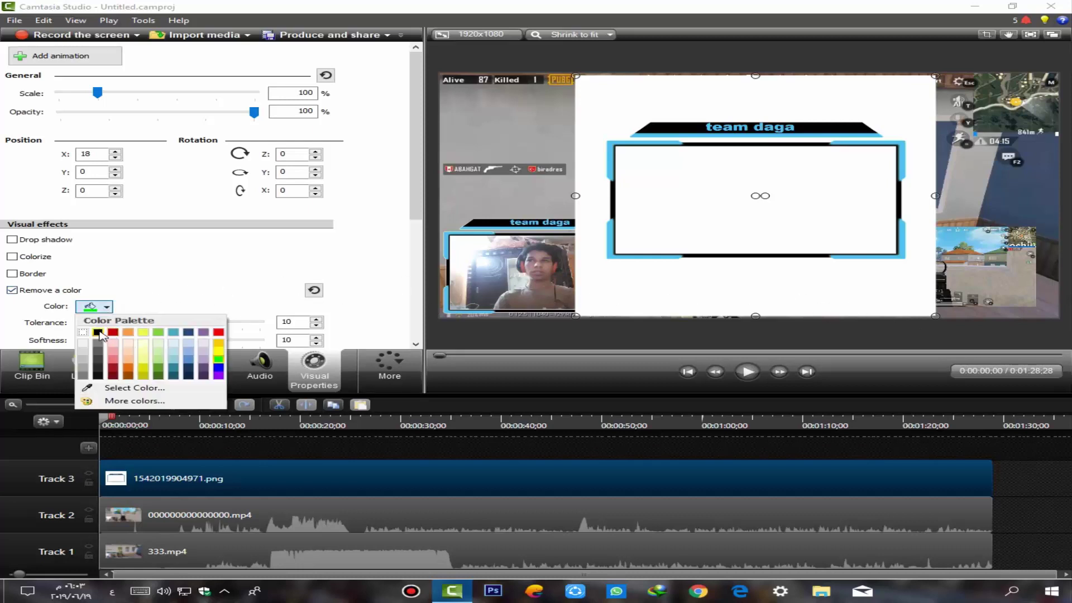
click(104, 309)
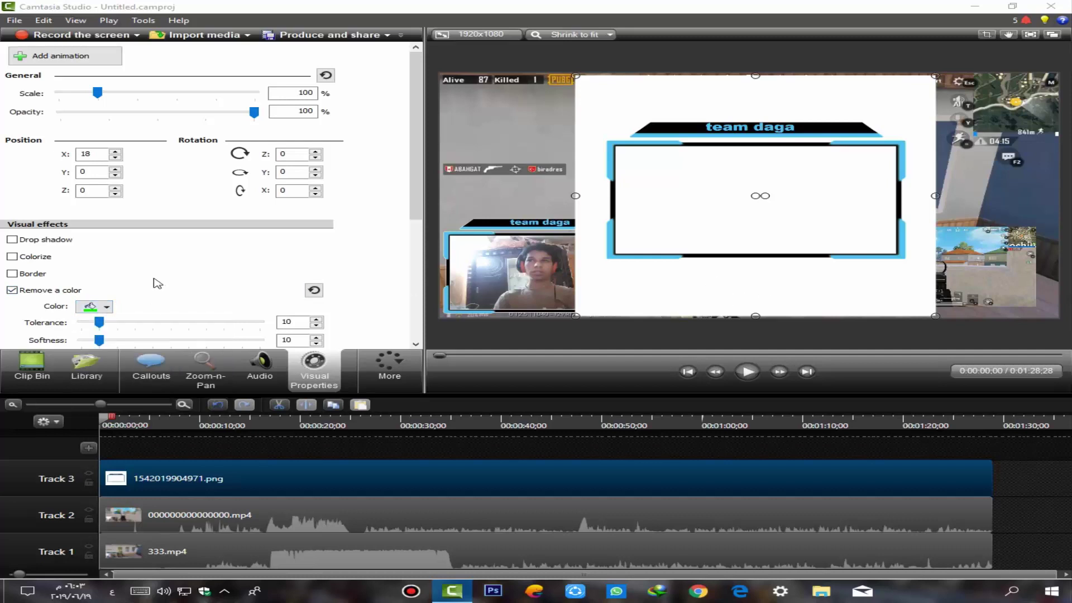
click(99, 308)
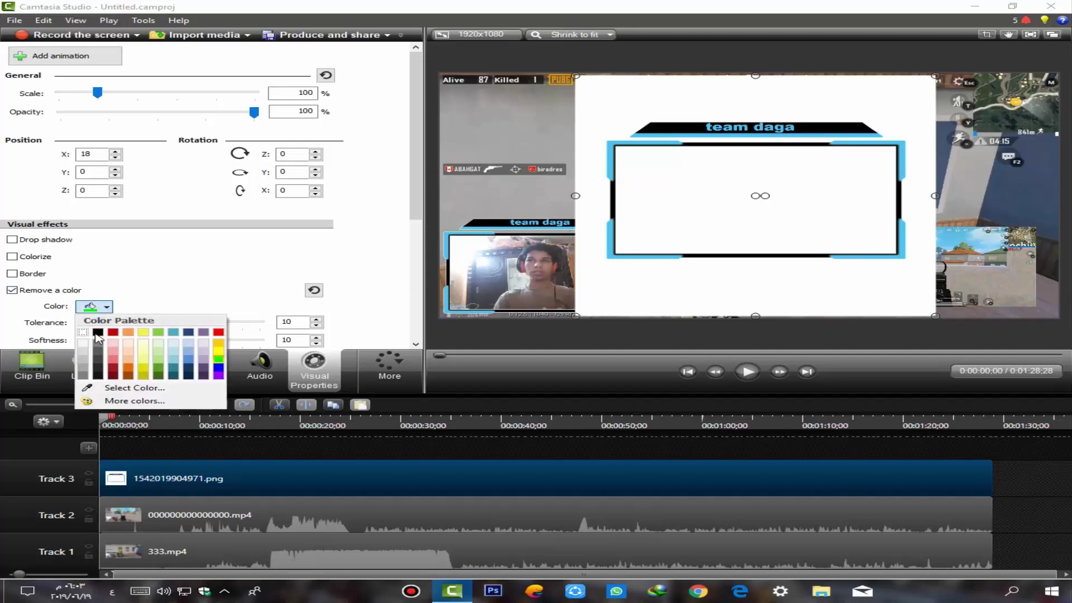
click(86, 311)
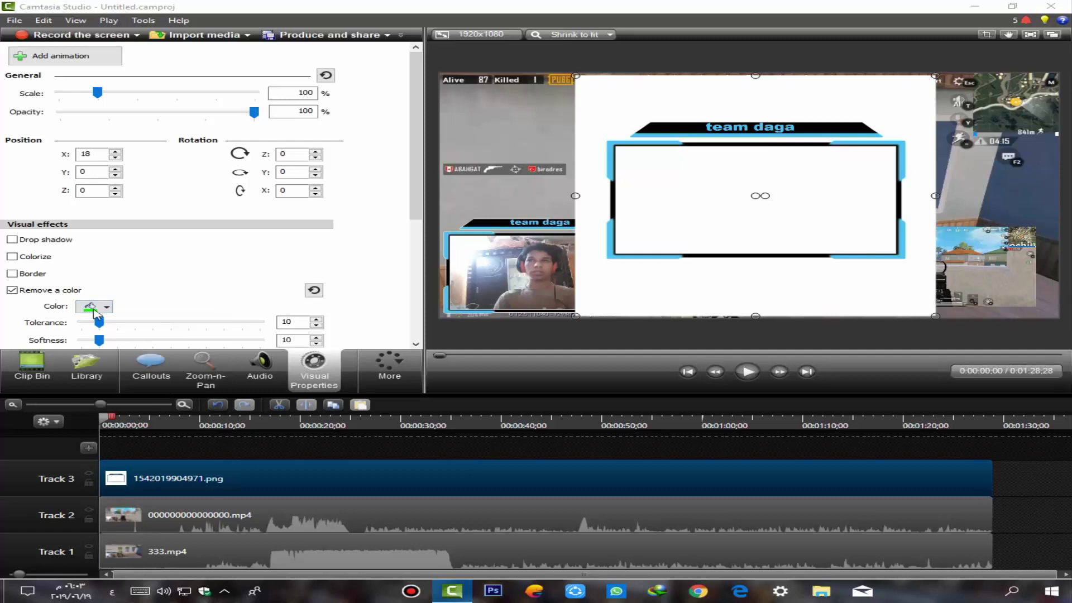
click(87, 310)
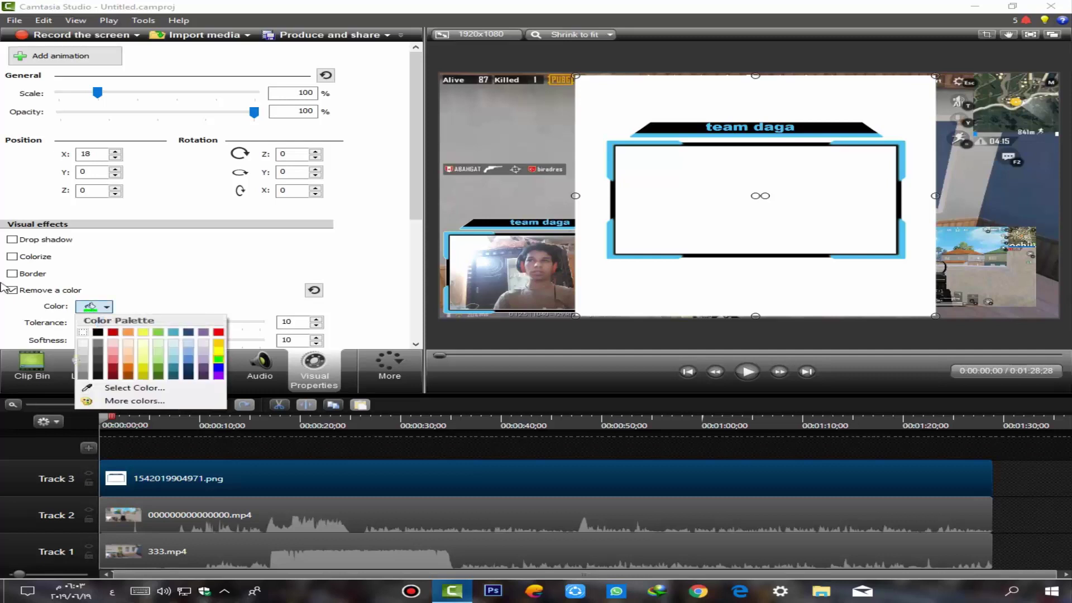
click(83, 333)
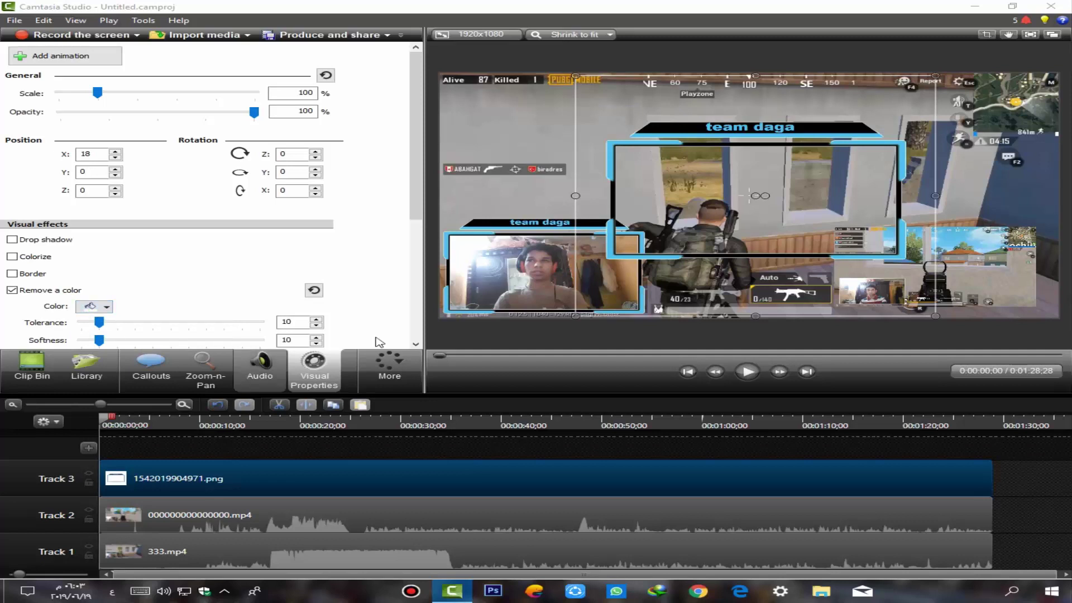
Move the frame image over the small picture-in-picture video in the lower-right corner of the canvas.
drag(901, 264, 1029, 315)
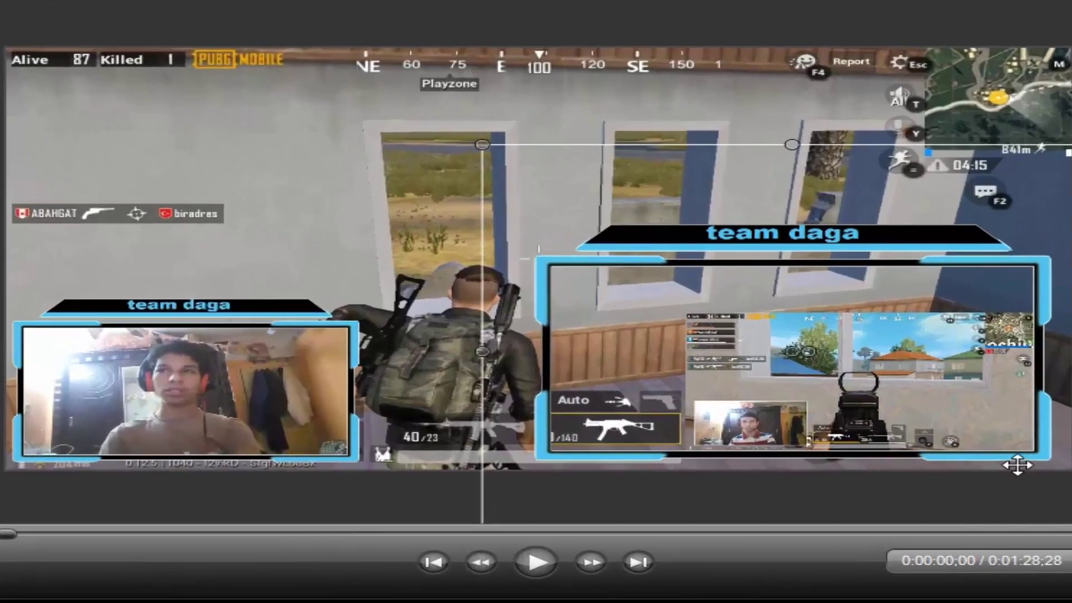
drag(1018, 464, 1026, 468)
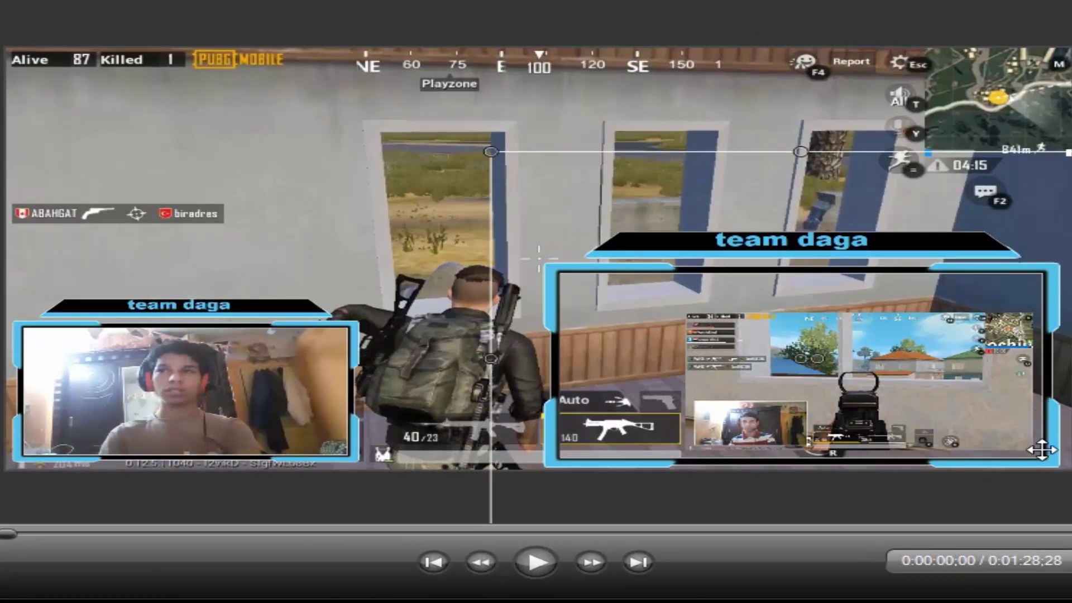
drag(1044, 455, 963, 433)
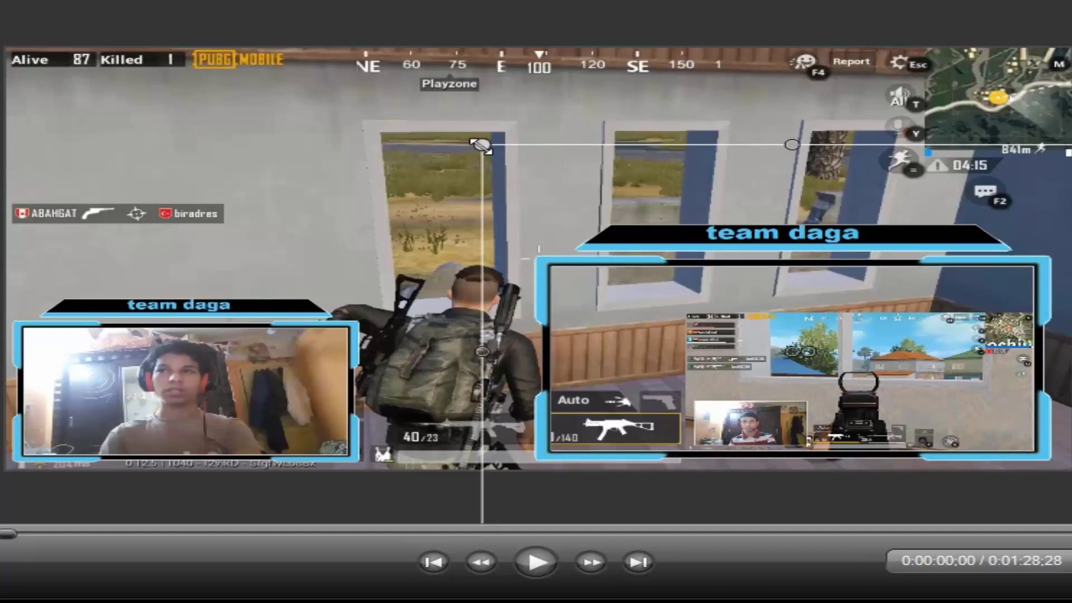
Shrink the frame image and adjust its position and width so it fits closely around the picture-in-picture video.
drag(479, 145, 733, 259)
drag(821, 385, 816, 358)
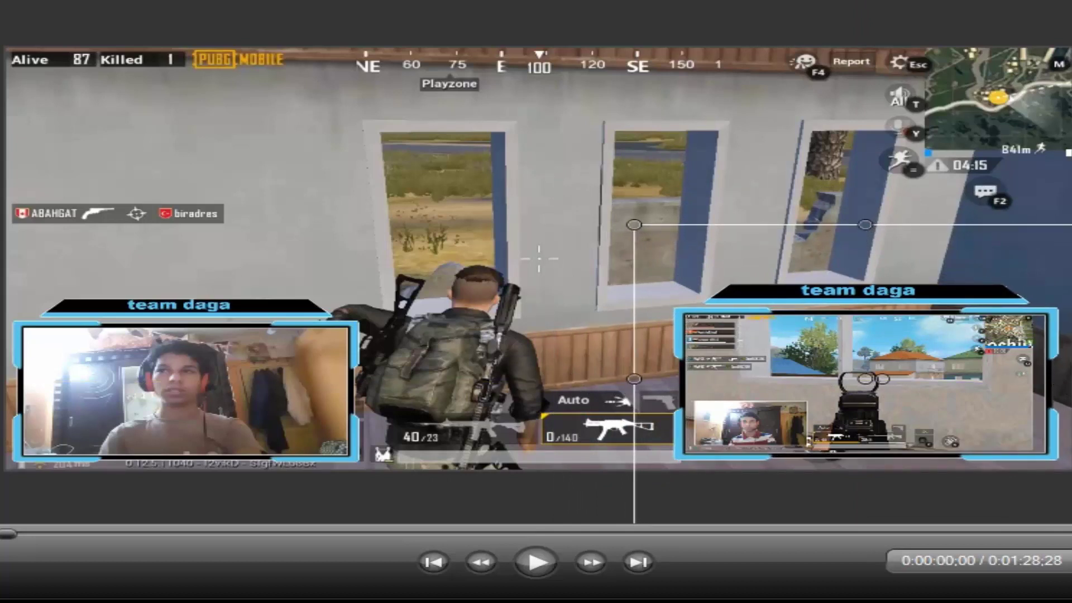
drag(1071, 380, 1024, 387)
key(Escape)
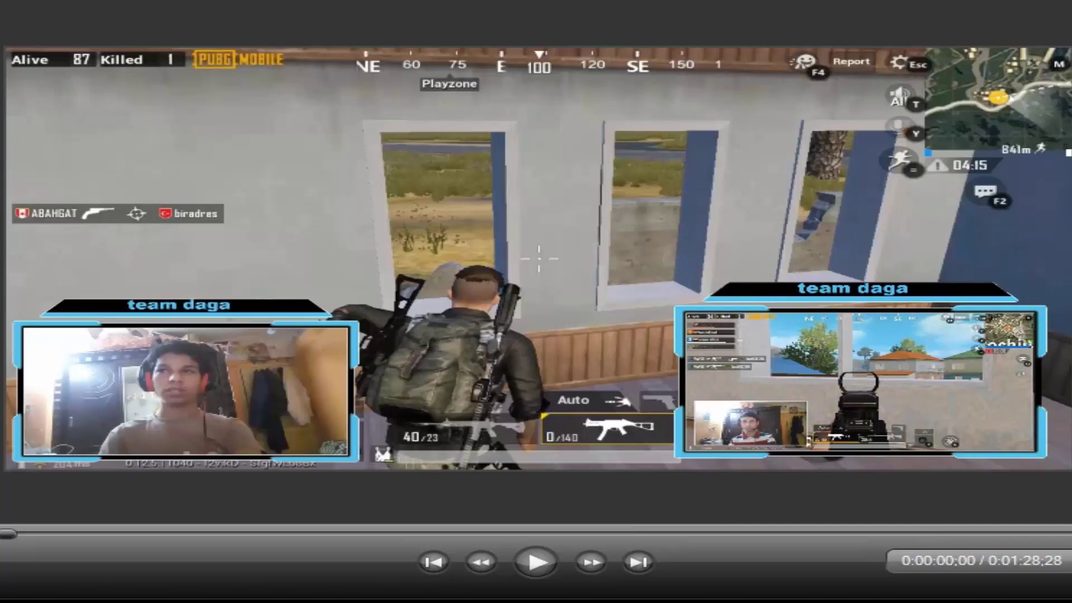
Check the fitted frame on the canvas and preview the composition in full screen.
click(827, 396)
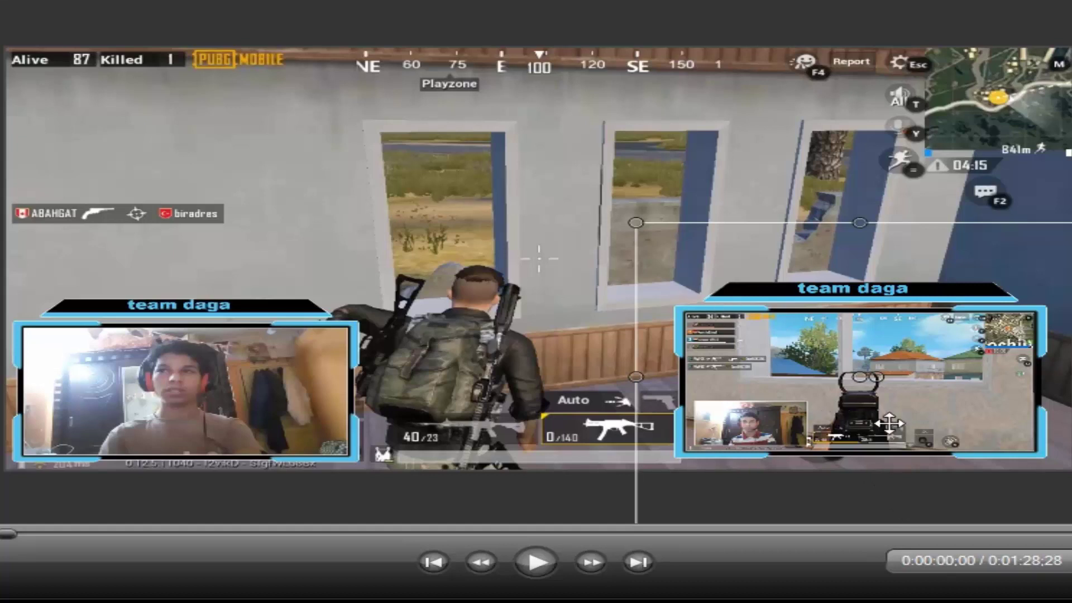
key(Escape)
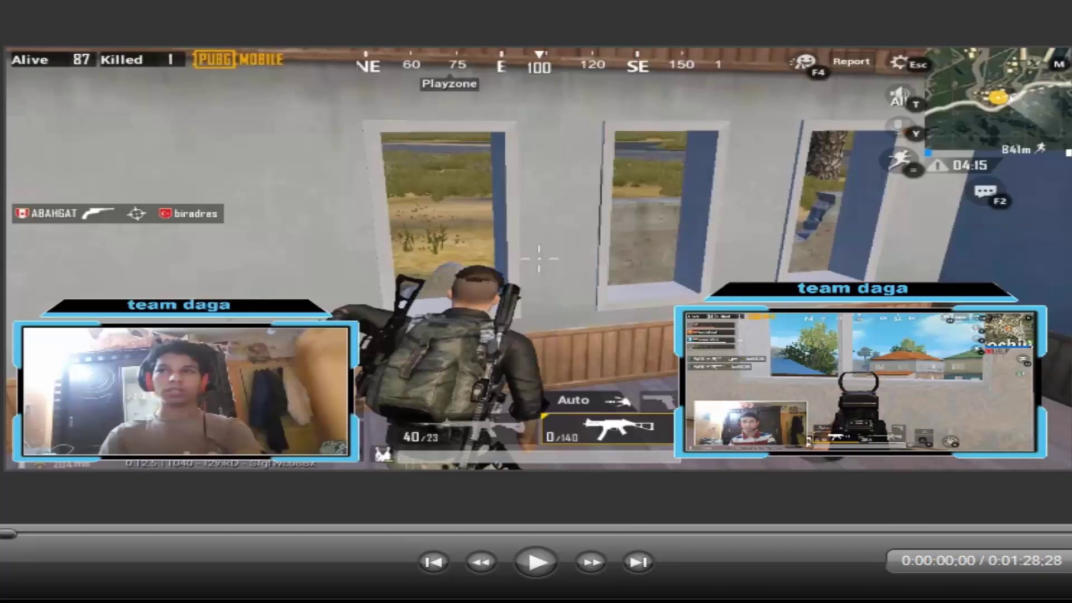
click(1033, 38)
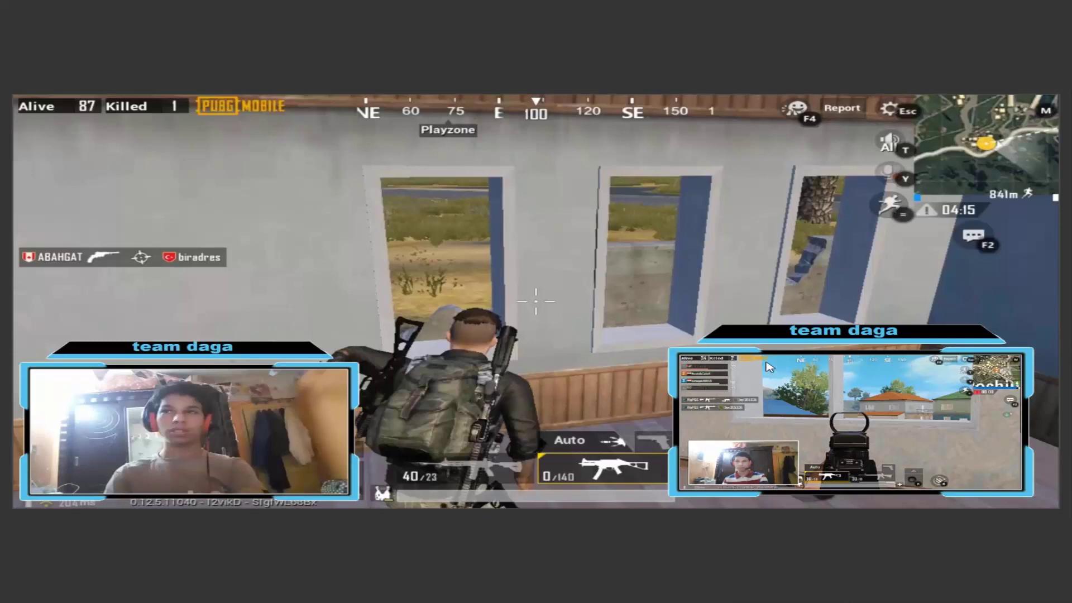
key(Escape)
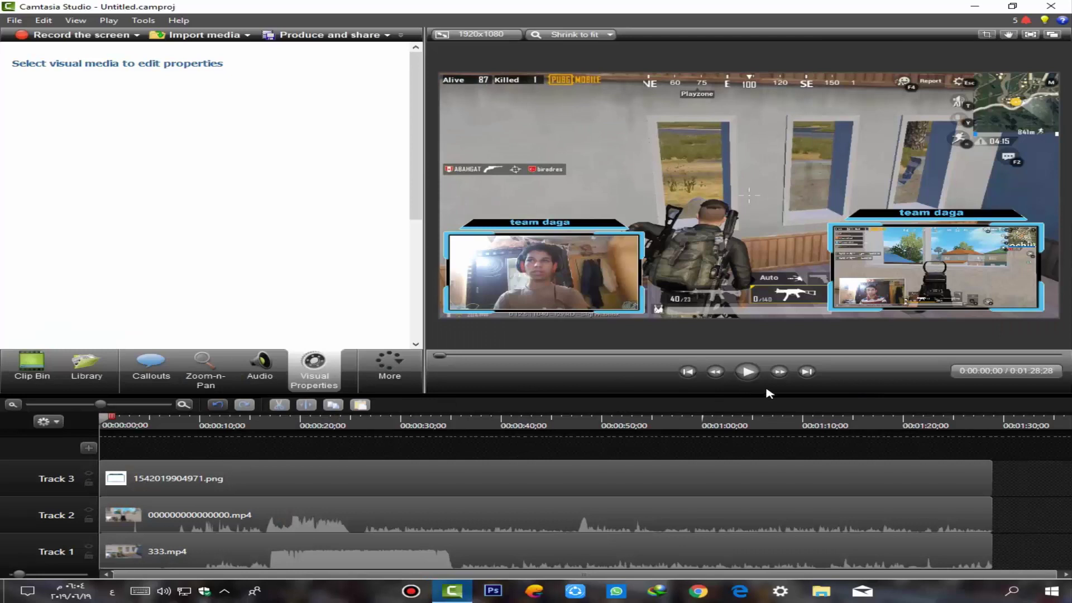
Return to the Clip Bin and leave the frame image deselected.
click(831, 285)
click(41, 375)
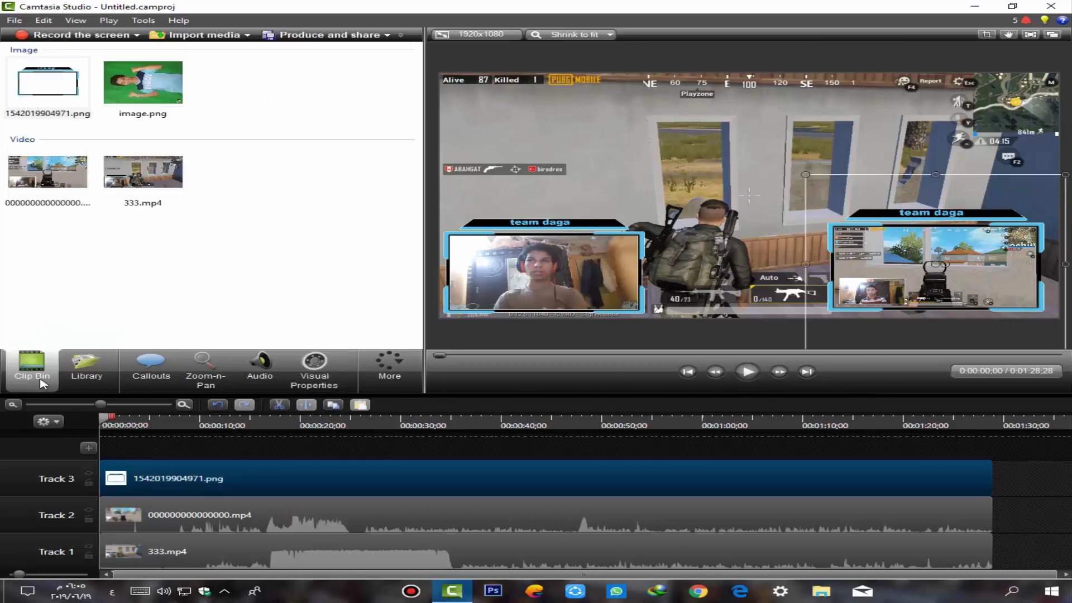
click(1030, 489)
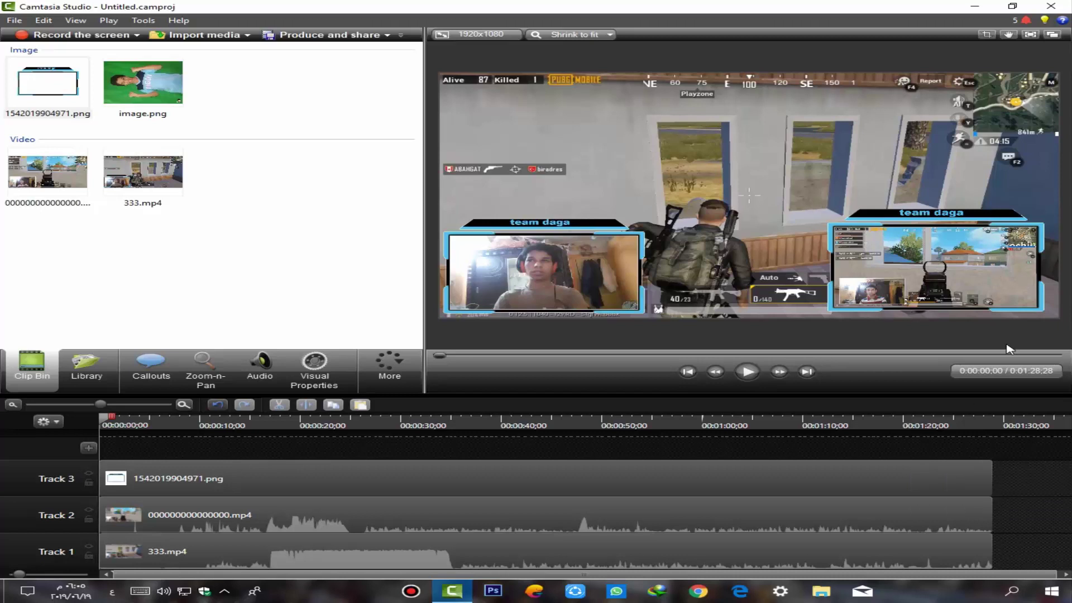
click(968, 216)
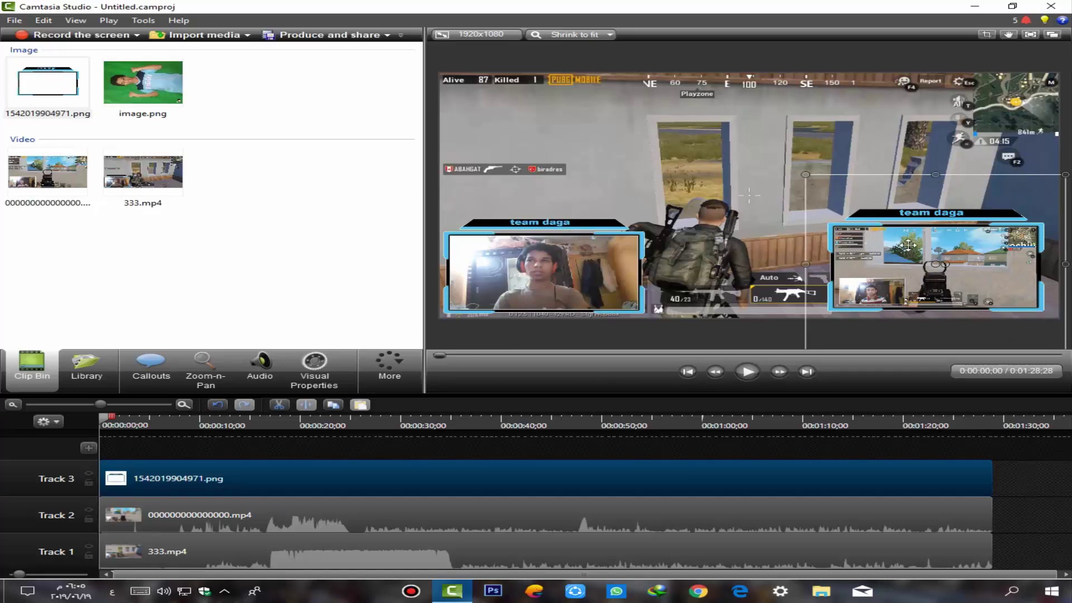
click(1036, 498)
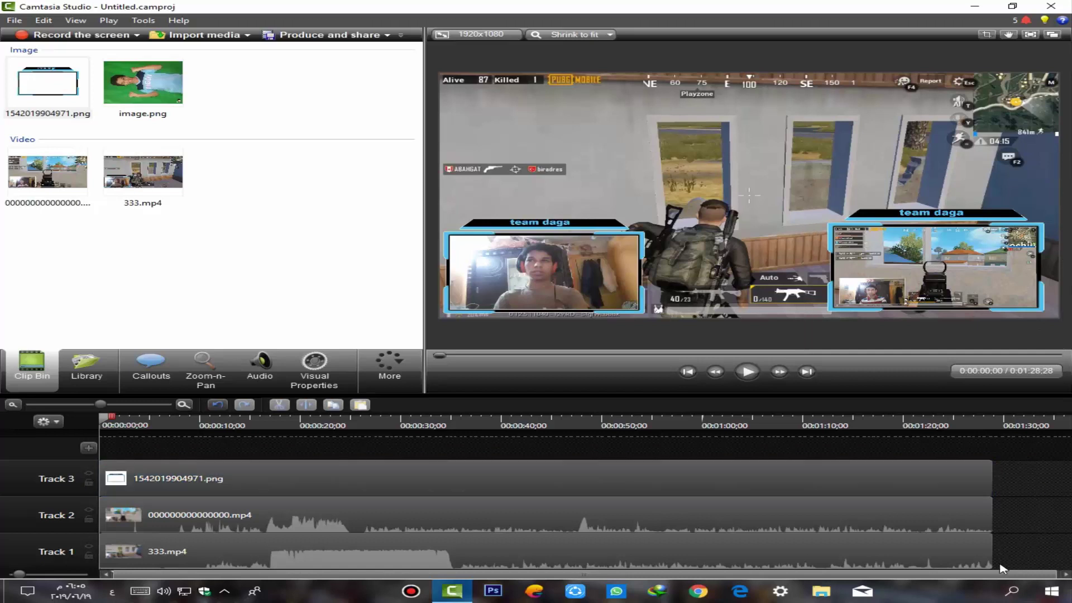